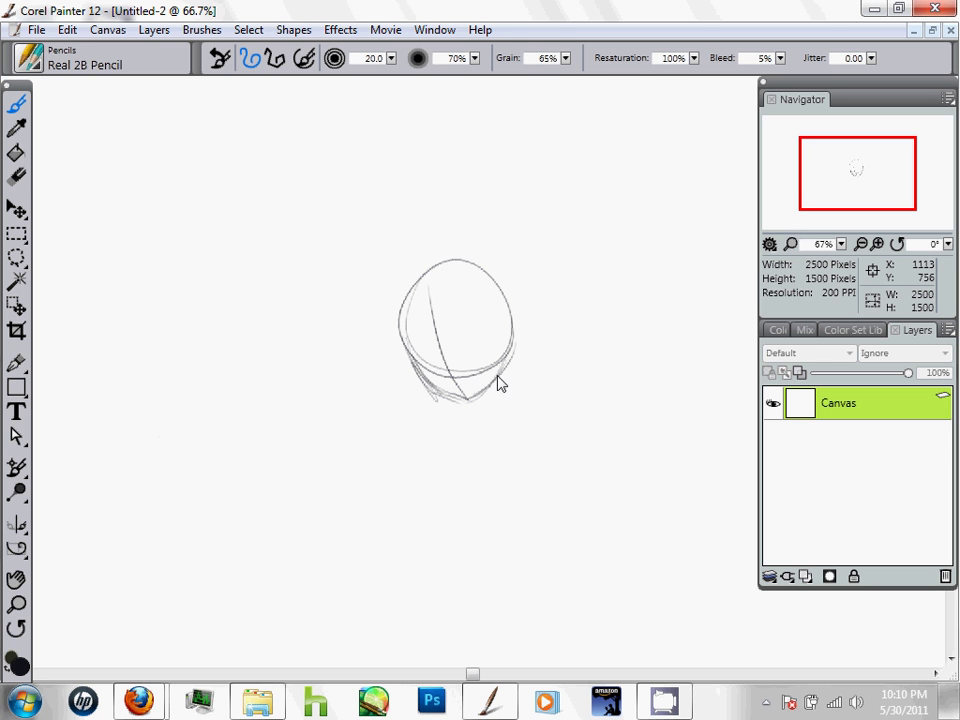
# - Erase the stray strokes along the left jaw and pencil two curved guidelines across the lower half of the face
pyautogui.press('n')
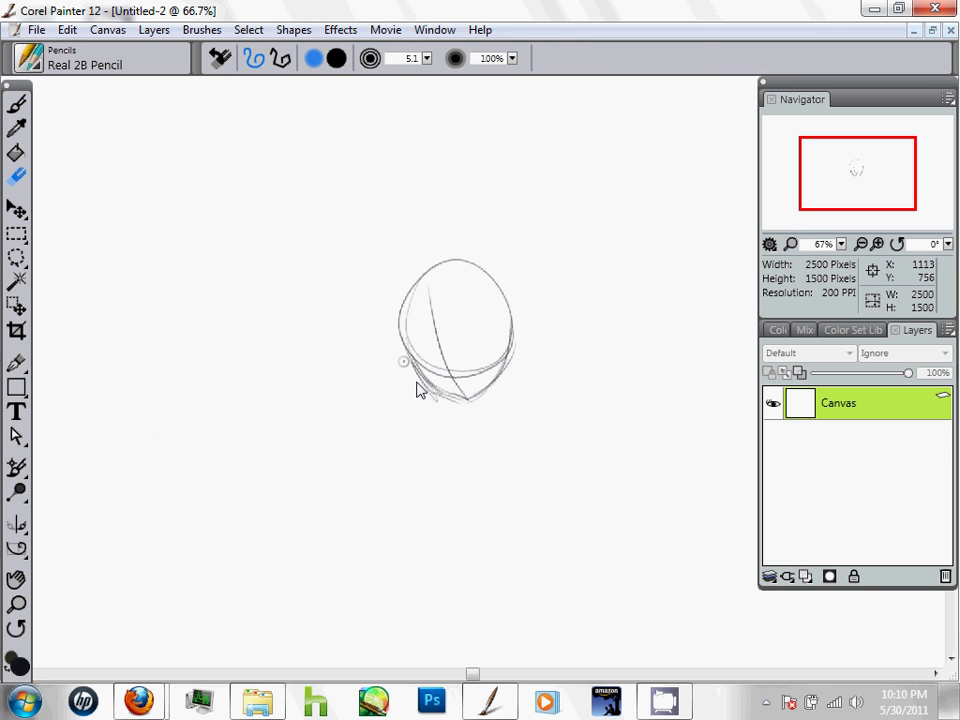
pyautogui.moveTo(421, 389)
pyautogui.mouseDown()
pyautogui.moveTo(407, 364)
pyautogui.moveTo(453, 408)
pyautogui.moveTo(435, 399)
pyautogui.moveTo(437, 407)
pyautogui.moveTo(395, 366)
pyautogui.moveTo(476, 335)
pyautogui.moveTo(490, 318)
pyautogui.mouseUp()
pyautogui.press('b')
pyautogui.click(440, 205)
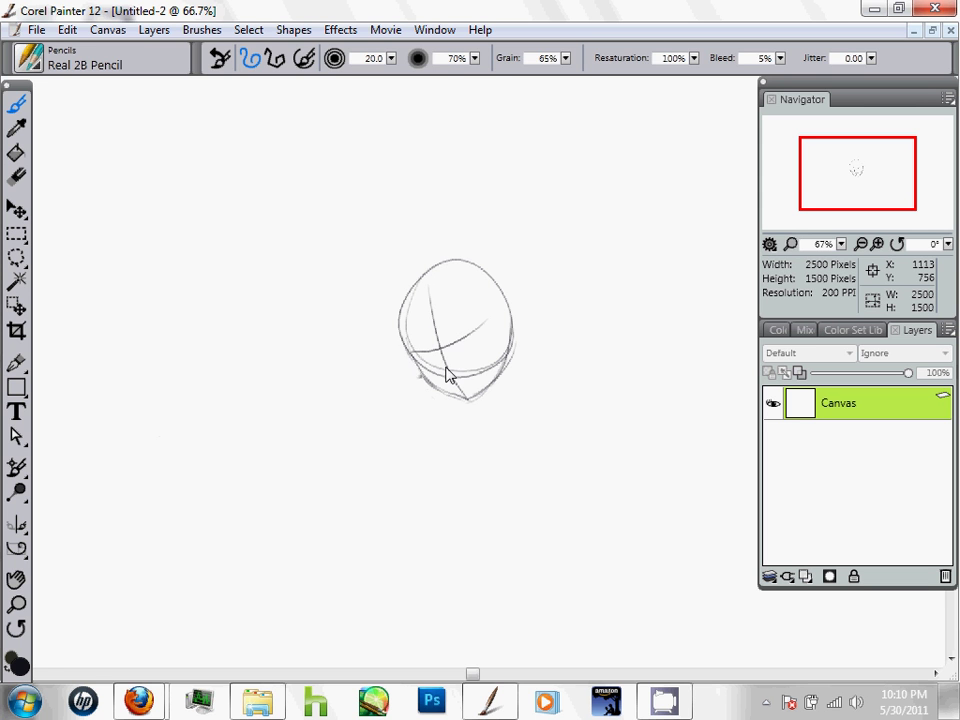
pyautogui.moveTo(419, 377); pyautogui.dragTo(484, 342)
pyautogui.press('z')
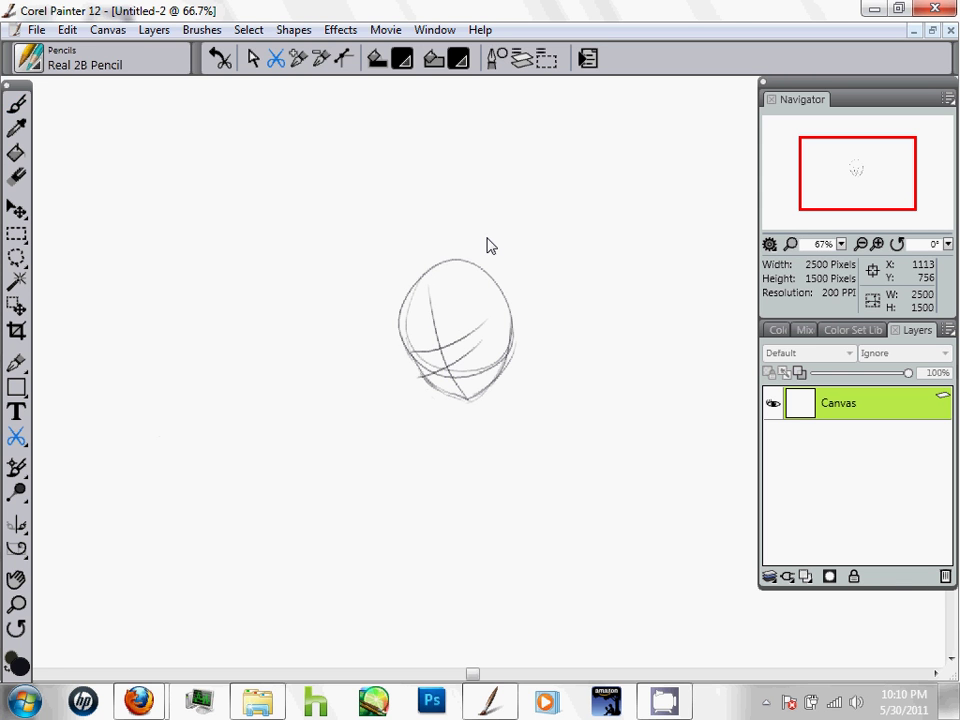
pyautogui.press('b')
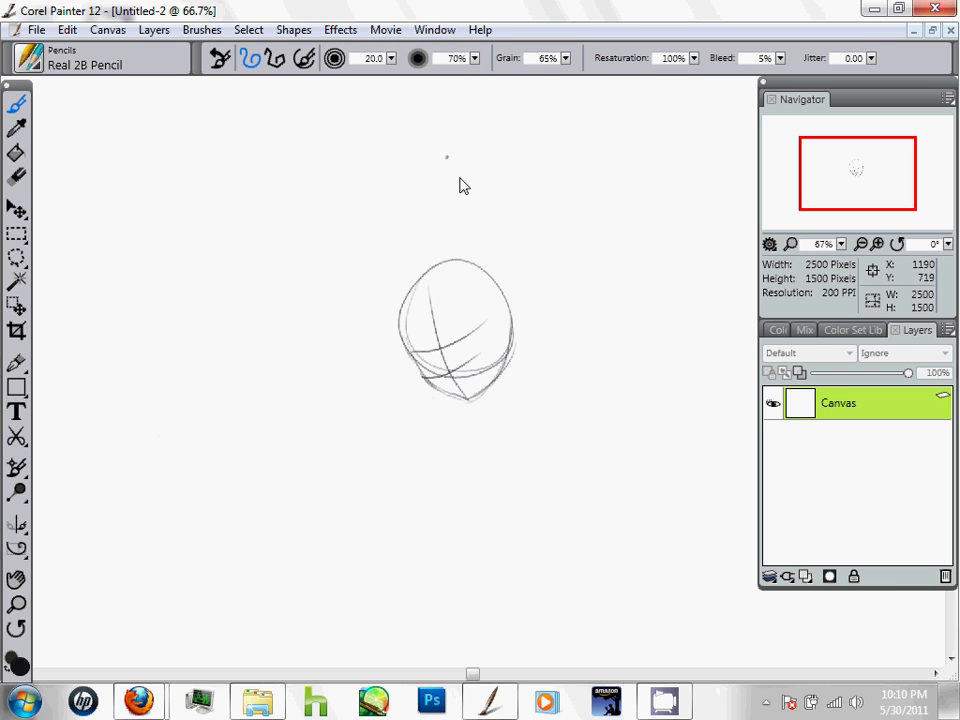
# - Sketch the ear on the right side of the head, then the neck and shoulder lines below it
pyautogui.moveTo(500, 314); pyautogui.dragTo(502, 352)
pyautogui.moveTo(498, 315)
pyautogui.mouseDown()
pyautogui.moveTo(511, 314)
pyautogui.moveTo(509, 351)
pyautogui.moveTo(513, 333)
pyautogui.mouseUp()
pyautogui.click(450, 268)
pyautogui.moveTo(460, 395)
pyautogui.mouseDown()
pyautogui.moveTo(462, 415)
pyautogui.moveTo(504, 405)
pyautogui.moveTo(527, 420)
pyautogui.mouseUp()
pyautogui.moveTo(457, 410)
pyautogui.mouseDown()
pyautogui.moveTo(421, 404)
pyautogui.moveTo(398, 478)
pyautogui.mouseUp()
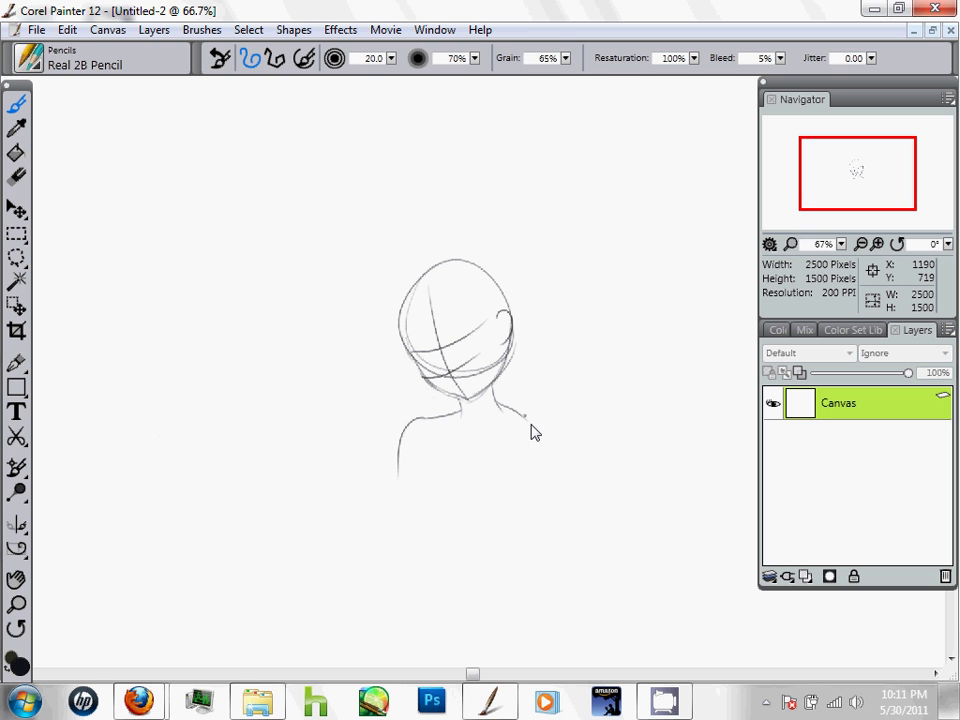
pyautogui.moveTo(524, 417); pyautogui.dragTo(569, 493)
pyautogui.hotkey('ctrl', 'z')
# - Sketch the right shoulder and upper arm, erasing the lower part of the first curve and redrawing it with an inner arm line
pyautogui.hotkey('ctrl', 'z')
pyautogui.moveTo(521, 417); pyautogui.dragTo(541, 457)
pyautogui.click(525, 459)
pyautogui.hotkey('ctrl', 'z')
pyautogui.press('n')
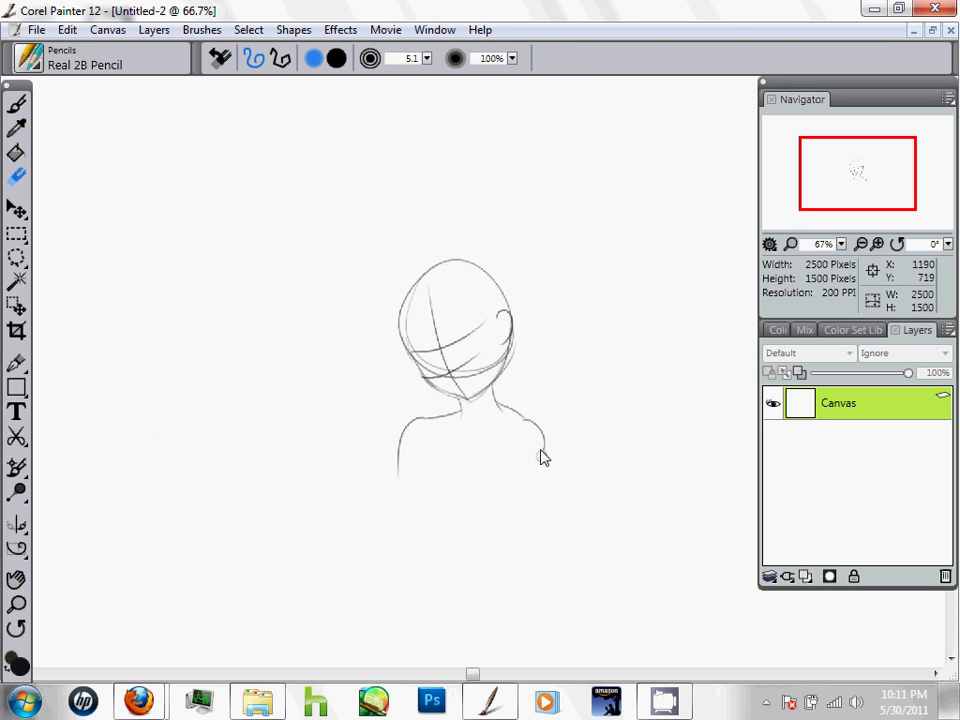
pyautogui.moveTo(543, 449); pyautogui.dragTo(539, 389)
pyautogui.press('b')
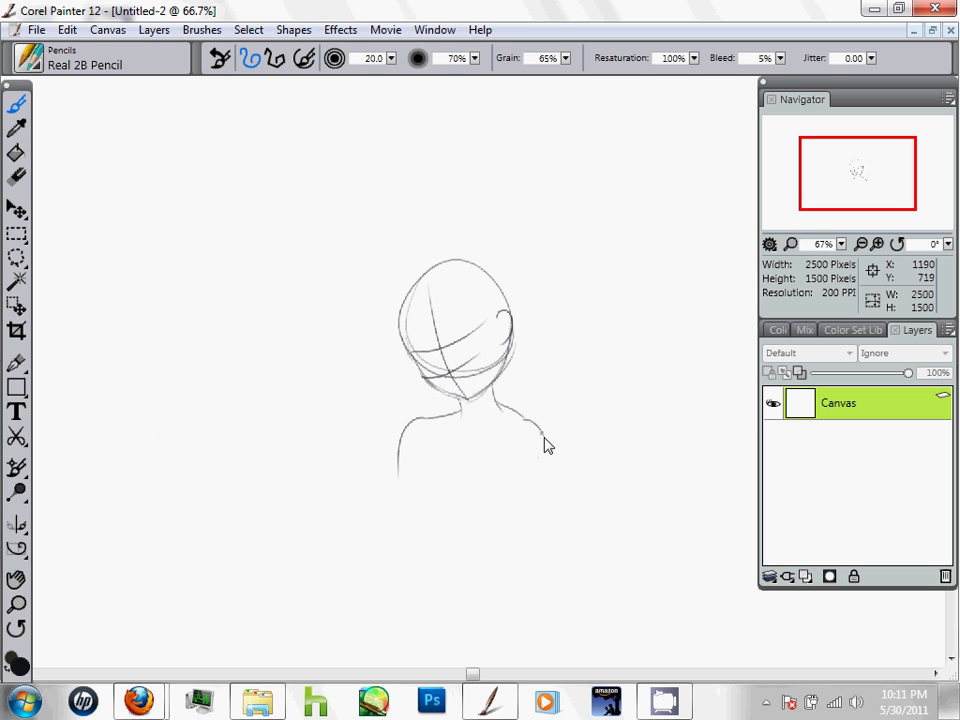
pyautogui.moveTo(542, 433); pyautogui.dragTo(543, 499)
pyautogui.moveTo(524, 444); pyautogui.dragTo(553, 516)
# - Sketch the torso's left side and two rounded chest contours, and erase the arm line ends overlapping the right one
pyautogui.moveTo(437, 452)
pyautogui.mouseDown()
pyautogui.moveTo(442, 544)
pyautogui.moveTo(439, 523)
pyautogui.moveTo(461, 468)
pyautogui.moveTo(470, 546)
pyautogui.moveTo(493, 514)
pyautogui.mouseUp()
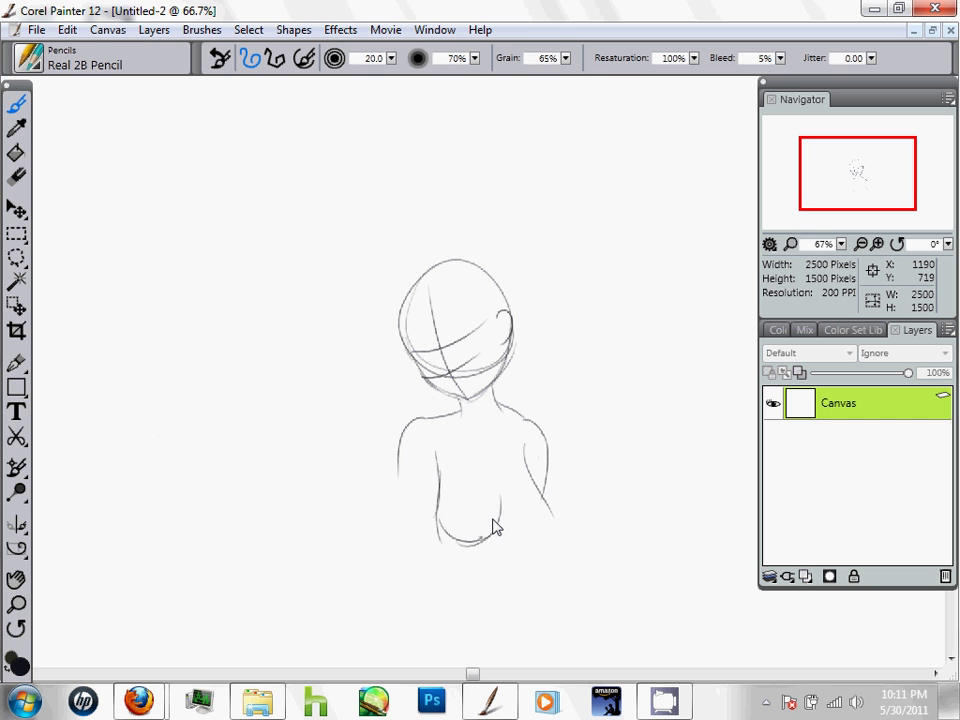
pyautogui.moveTo(482, 456)
pyautogui.mouseDown()
pyautogui.moveTo(500, 512)
pyautogui.moveTo(498, 500)
pyautogui.moveTo(528, 534)
pyautogui.moveTo(541, 532)
pyautogui.moveTo(543, 515)
pyautogui.moveTo(533, 529)
pyautogui.mouseUp()
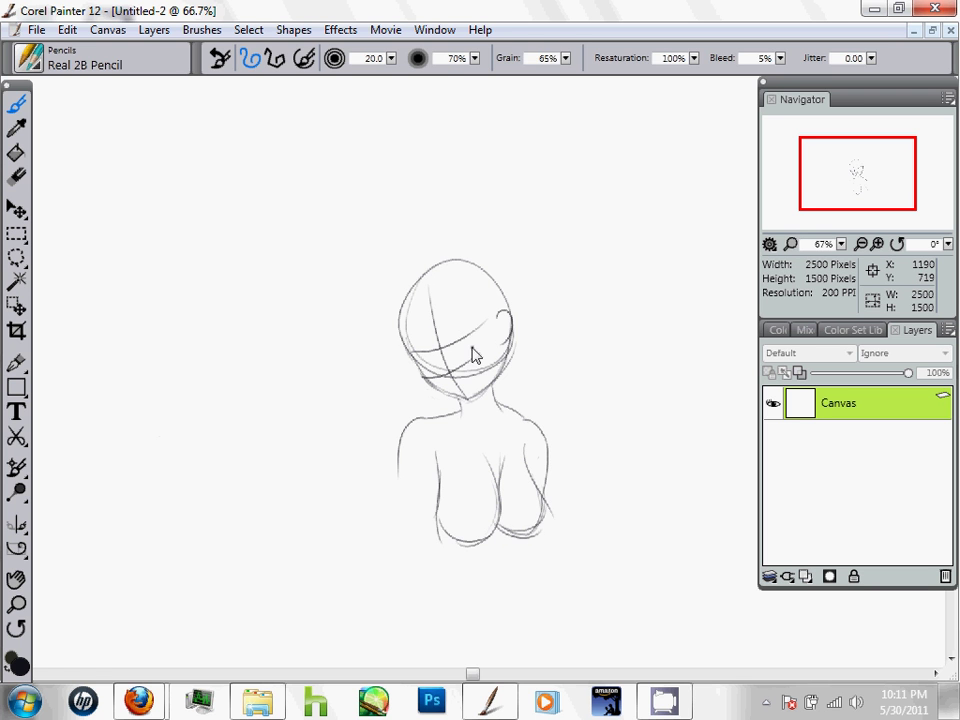
pyautogui.press('n')
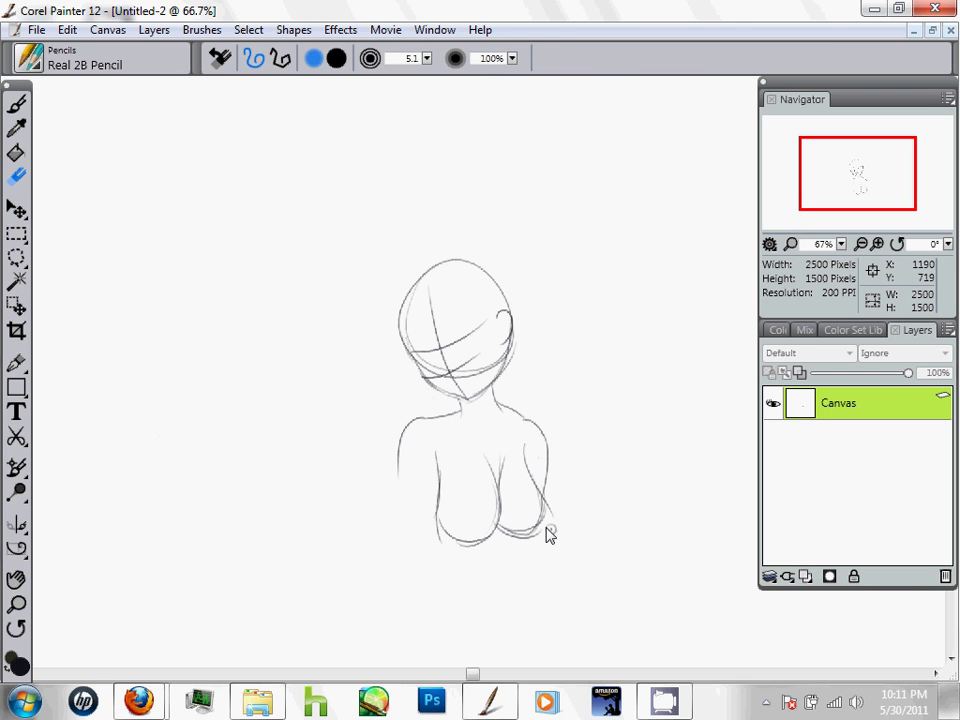
pyautogui.moveTo(545, 488); pyautogui.dragTo(544, 542)
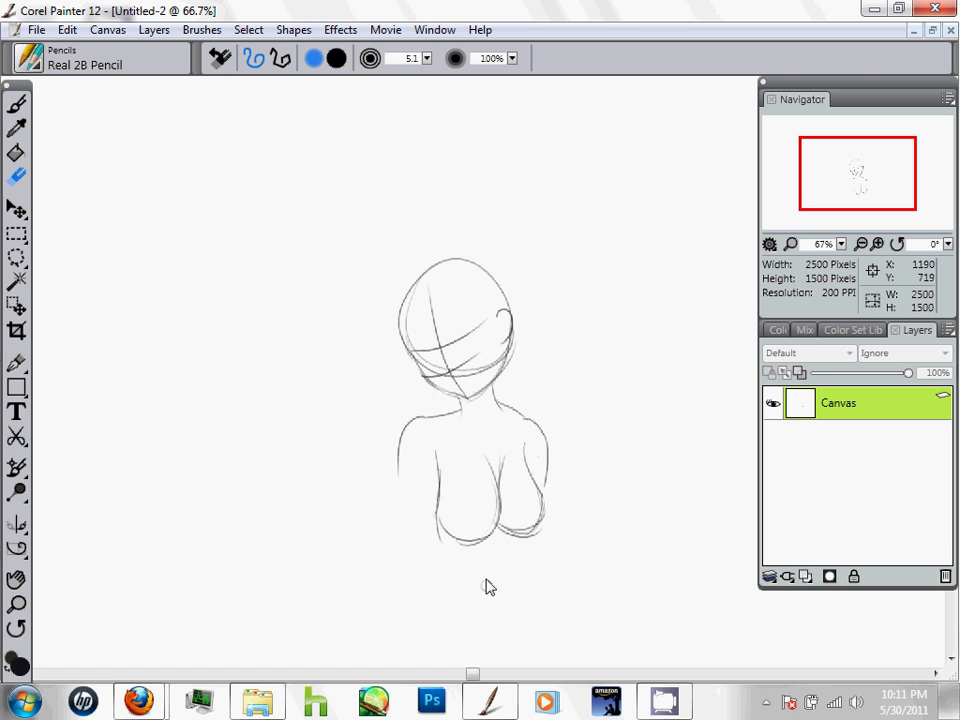
pyautogui.press('b')
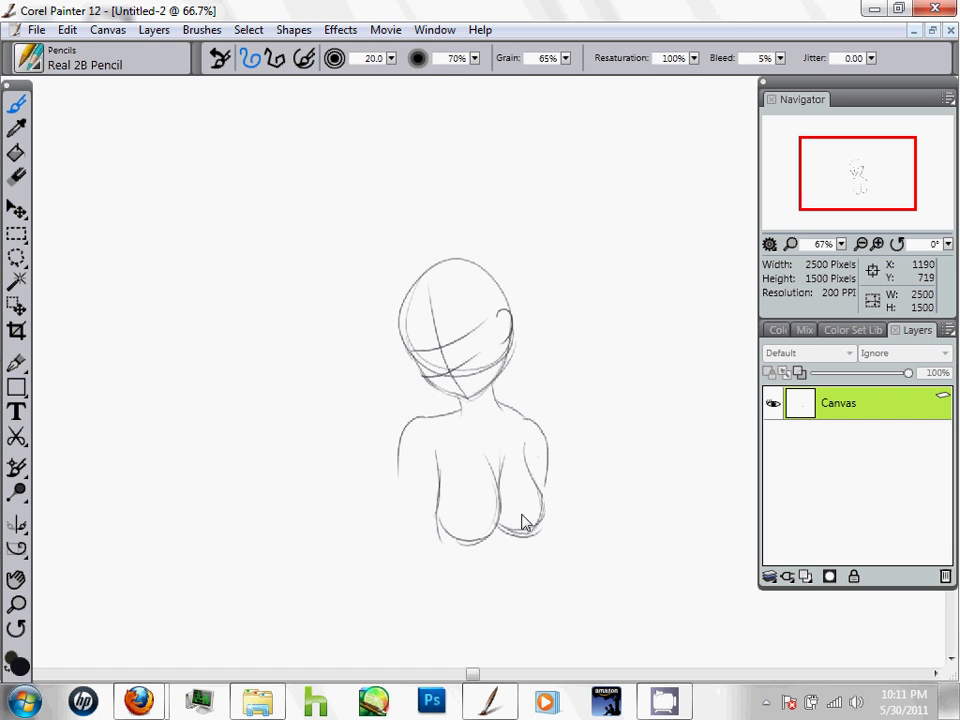
# - Enlarge the eraser to 19.5, remove the left chest contour and redraw it narrower with light inner strokes
pyautogui.press('e')
pyautogui.moveTo(520, 529)
pyautogui.mouseDown()
pyautogui.moveTo(518, 555)
pyautogui.moveTo(512, 550)
pyautogui.mouseUp()
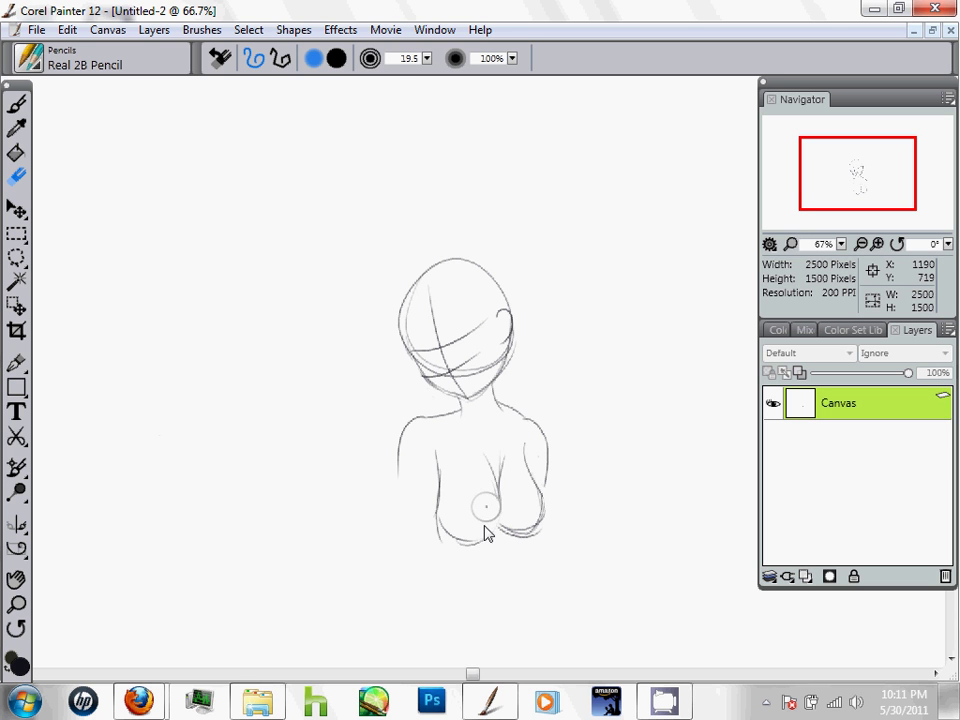
pyautogui.moveTo(484, 525)
pyautogui.mouseDown()
pyautogui.moveTo(466, 544)
pyautogui.moveTo(439, 513)
pyautogui.mouseUp()
pyautogui.press('b')
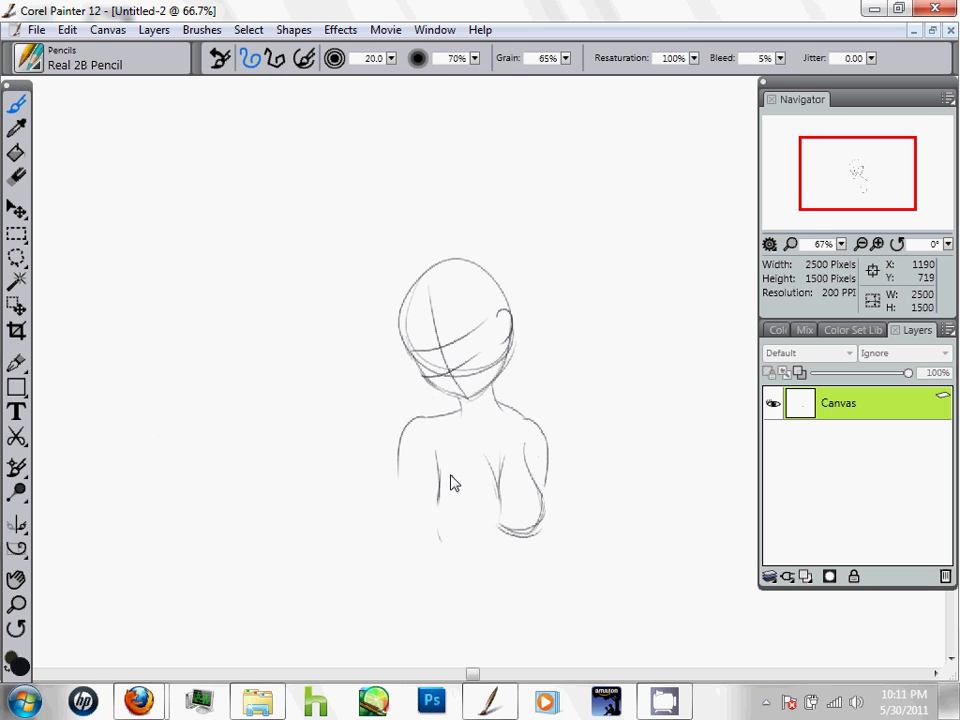
pyautogui.moveTo(443, 467)
pyautogui.mouseDown()
pyautogui.moveTo(450, 519)
pyautogui.moveTo(475, 524)
pyautogui.moveTo(497, 510)
pyautogui.mouseUp()
pyautogui.moveTo(491, 467)
pyautogui.mouseDown()
pyautogui.moveTo(499, 508)
pyautogui.moveTo(480, 532)
pyautogui.moveTo(478, 517)
pyautogui.mouseUp()
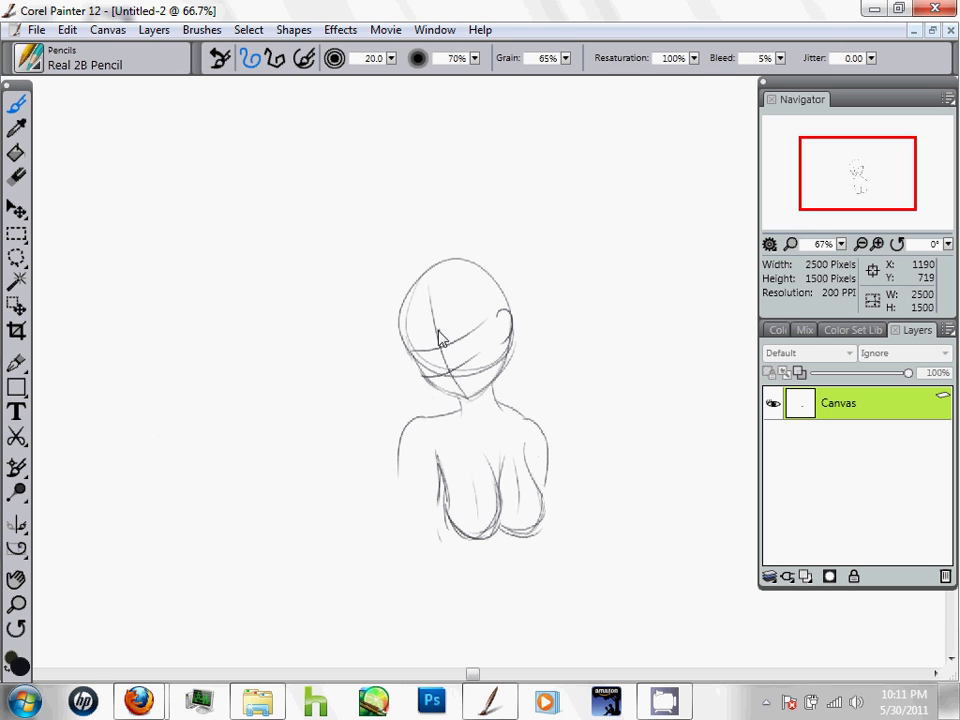
# - Sketch a V-shaped guideline below the neck and a second curve over the left shoulder
pyautogui.moveTo(456, 420)
pyautogui.mouseDown()
pyautogui.moveTo(490, 450)
pyautogui.moveTo(516, 413)
pyautogui.mouseUp()
pyautogui.moveTo(402, 455); pyautogui.dragTo(429, 416)
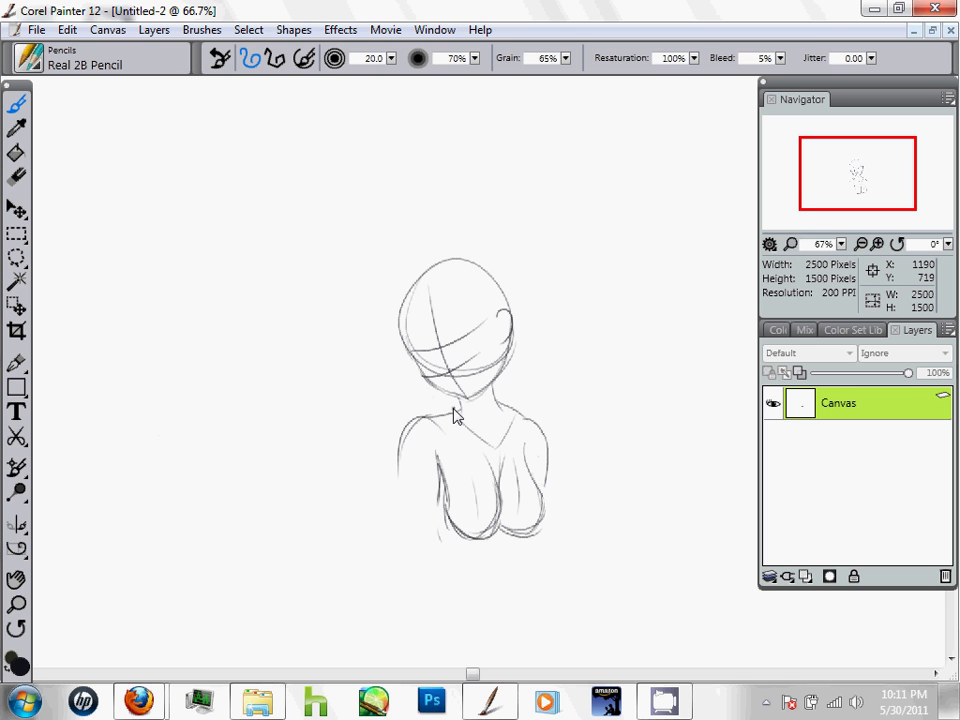
# - Clean up the line ends where the neck slope meets the right shoulder with the eraser
pyautogui.press('n')
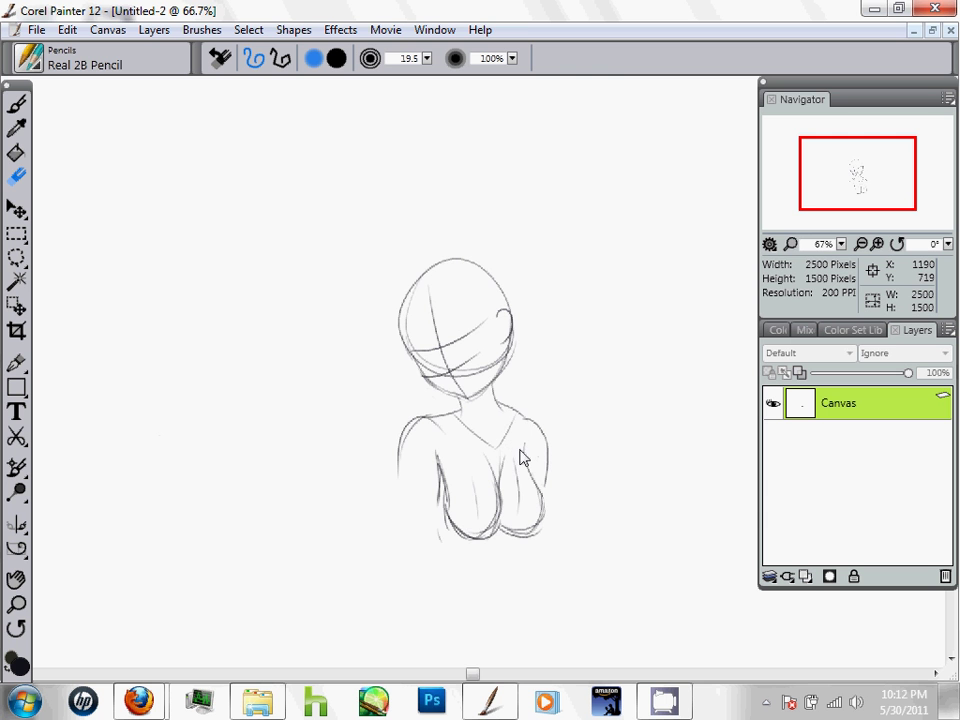
pyautogui.hotkey('ctrl', '+')
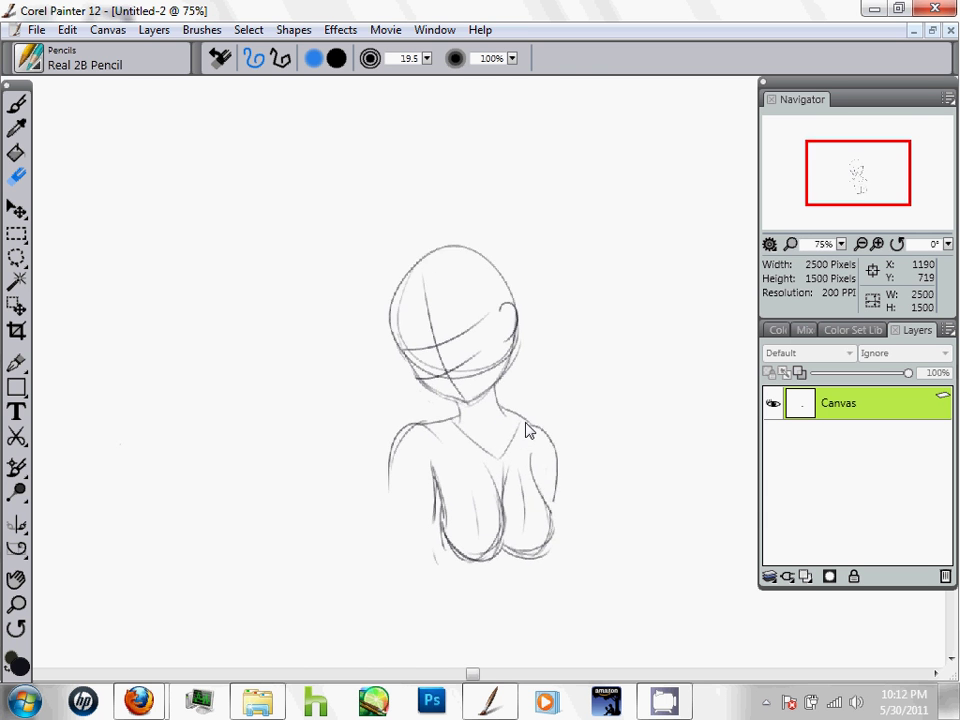
pyautogui.hotkey('ctrl', '+')
pyautogui.hotkey('ctrl', '+')
pyautogui.moveTo(578, 507); pyautogui.dragTo(480, 391)
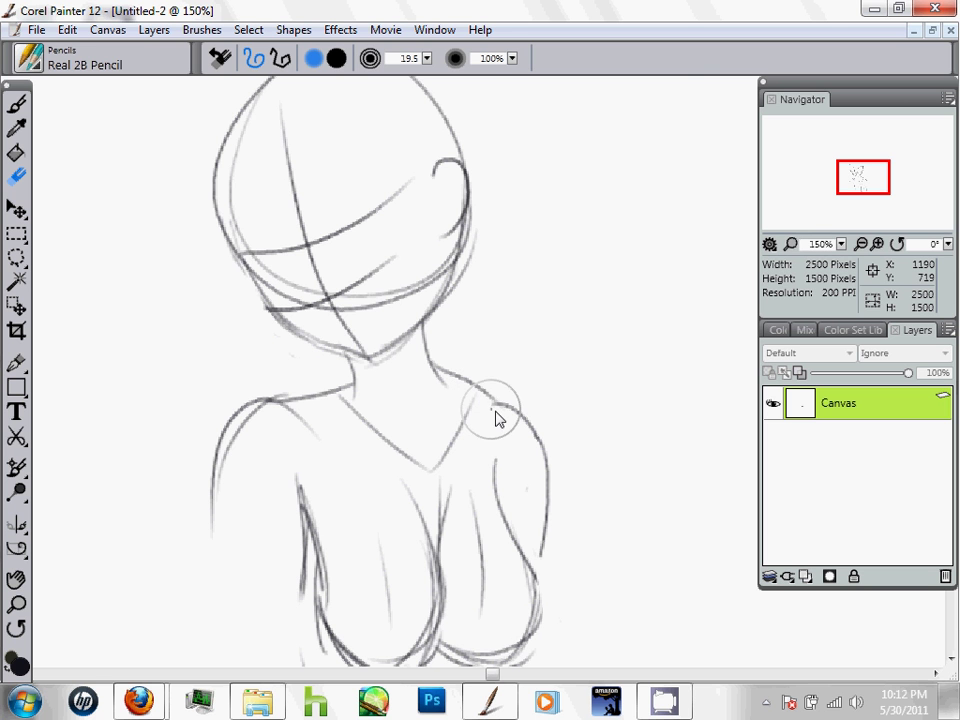
pyautogui.moveTo(497, 453); pyautogui.dragTo(495, 450)
pyautogui.press('b')
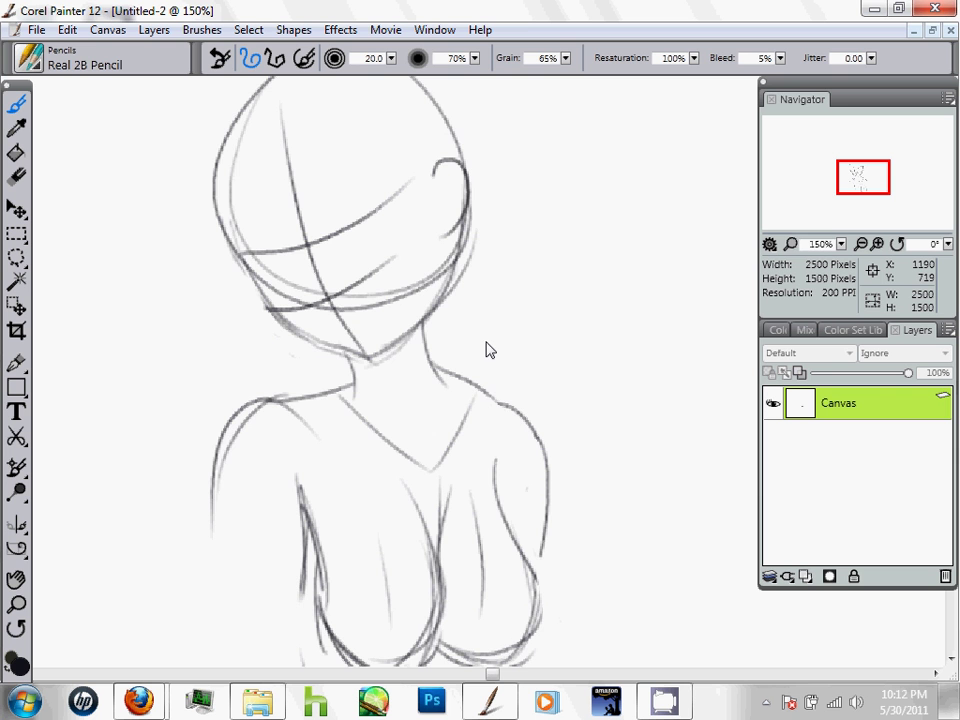
# - Sketch two short collarbone strokes at the base of the neck and a small stroke on the left shoulder
pyautogui.moveTo(380, 303); pyautogui.dragTo(407, 225)
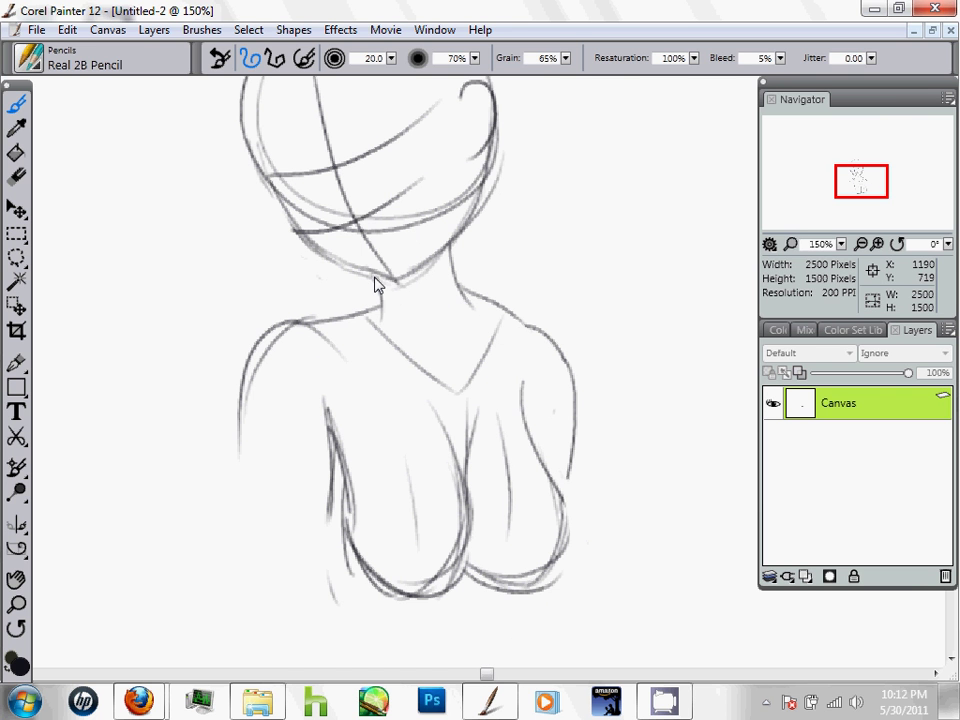
pyautogui.moveTo(436, 339)
pyautogui.mouseDown()
pyautogui.moveTo(453, 308)
pyautogui.moveTo(392, 337)
pyautogui.mouseUp()
pyautogui.moveTo(333, 241); pyautogui.dragTo(405, 267)
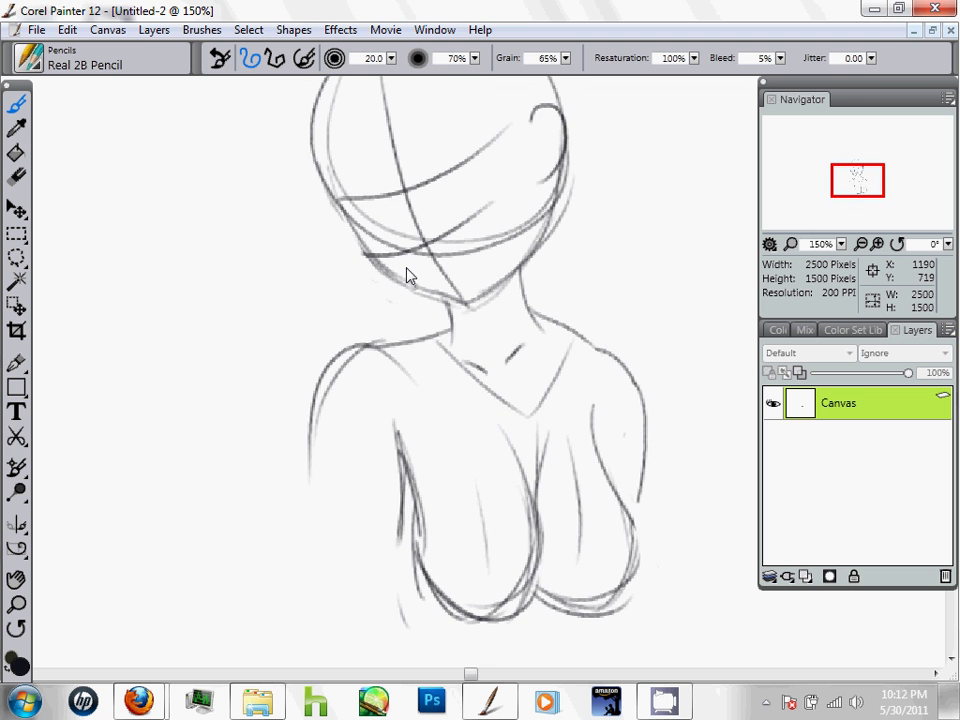
pyautogui.moveTo(426, 350); pyautogui.dragTo(469, 449)
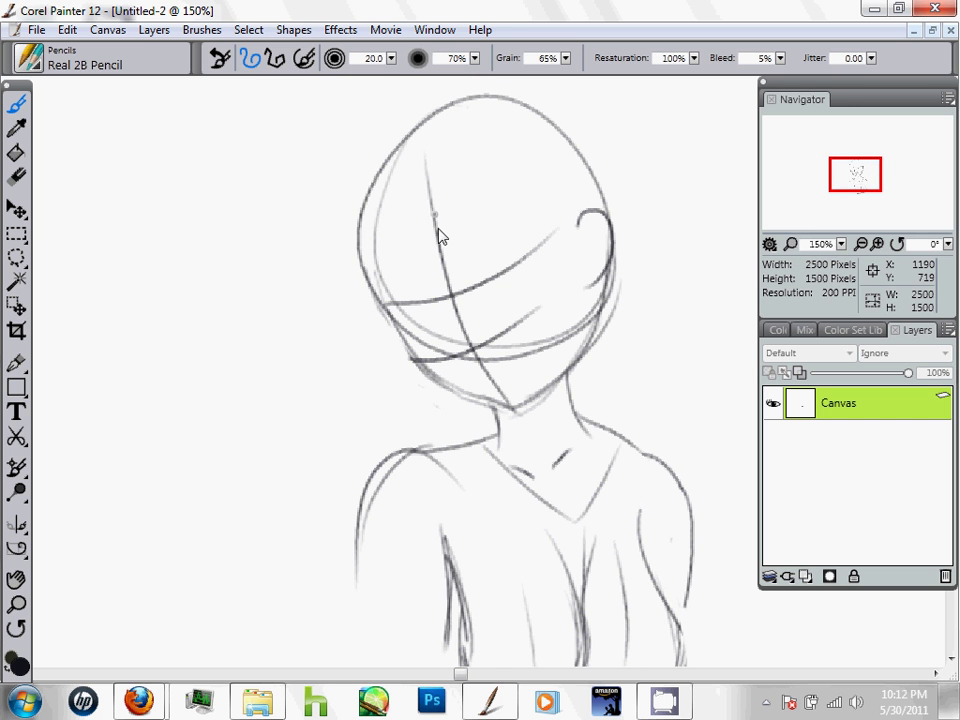
pyautogui.moveTo(477, 274)
pyautogui.mouseDown()
pyautogui.moveTo(522, 264)
pyautogui.moveTo(523, 321)
pyautogui.mouseUp()
pyautogui.moveTo(484, 272)
pyautogui.mouseDown()
pyautogui.moveTo(471, 317)
pyautogui.moveTo(521, 320)
pyautogui.mouseUp()
pyautogui.moveTo(441, 332)
pyautogui.mouseDown()
pyautogui.moveTo(389, 293)
pyautogui.moveTo(402, 305)
pyautogui.moveTo(392, 327)
pyautogui.moveTo(450, 327)
pyautogui.mouseUp()
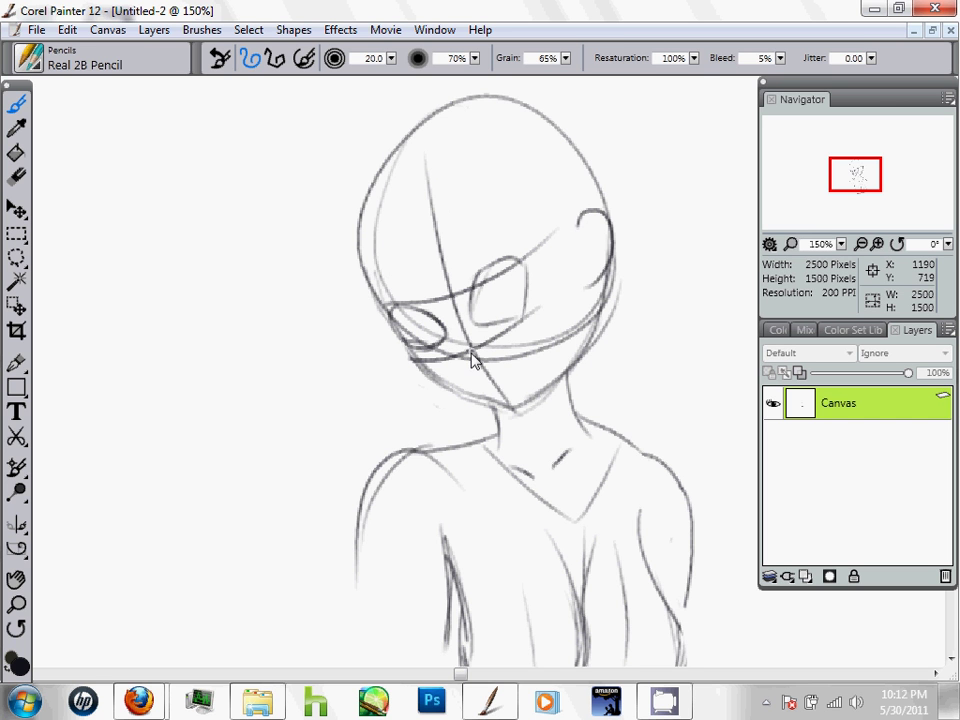
pyautogui.click(469, 358)
pyautogui.moveTo(488, 380)
pyautogui.mouseDown()
pyautogui.moveTo(547, 329)
pyautogui.moveTo(544, 230)
pyautogui.moveTo(539, 349)
pyautogui.moveTo(507, 374)
pyautogui.mouseUp()
pyautogui.hotkey('ctrl', 'z')
pyautogui.hotkey('ctrl', 'z')
pyautogui.hotkey('ctrl', 'z')
pyautogui.hotkey('ctrl', 'z')
pyautogui.hotkey('ctrl', 'z')
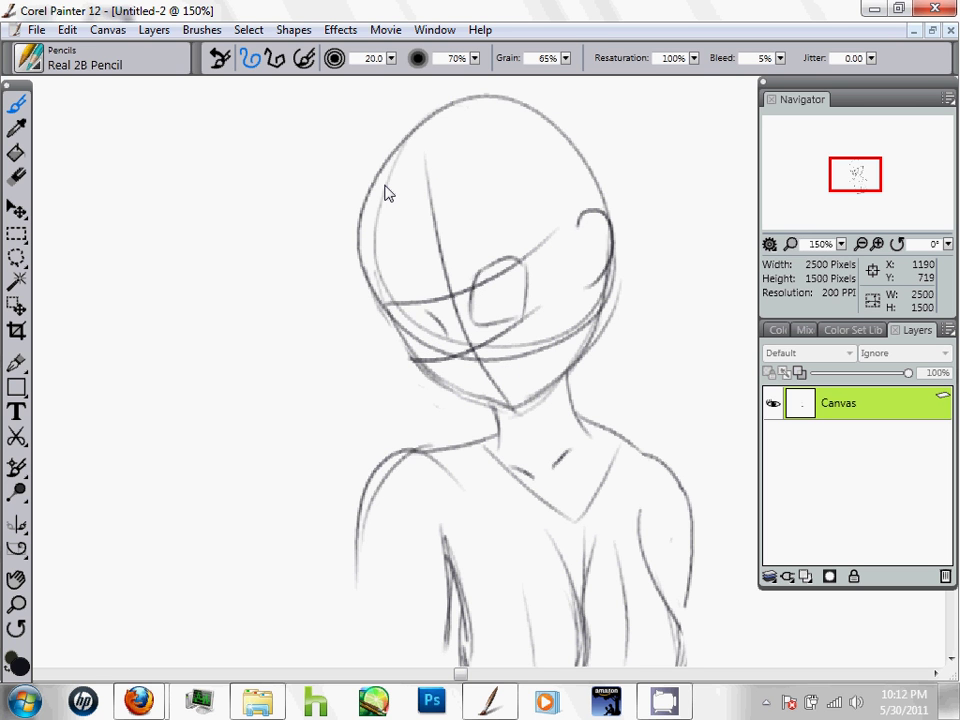
pyautogui.hotkey('ctrl', 'z')
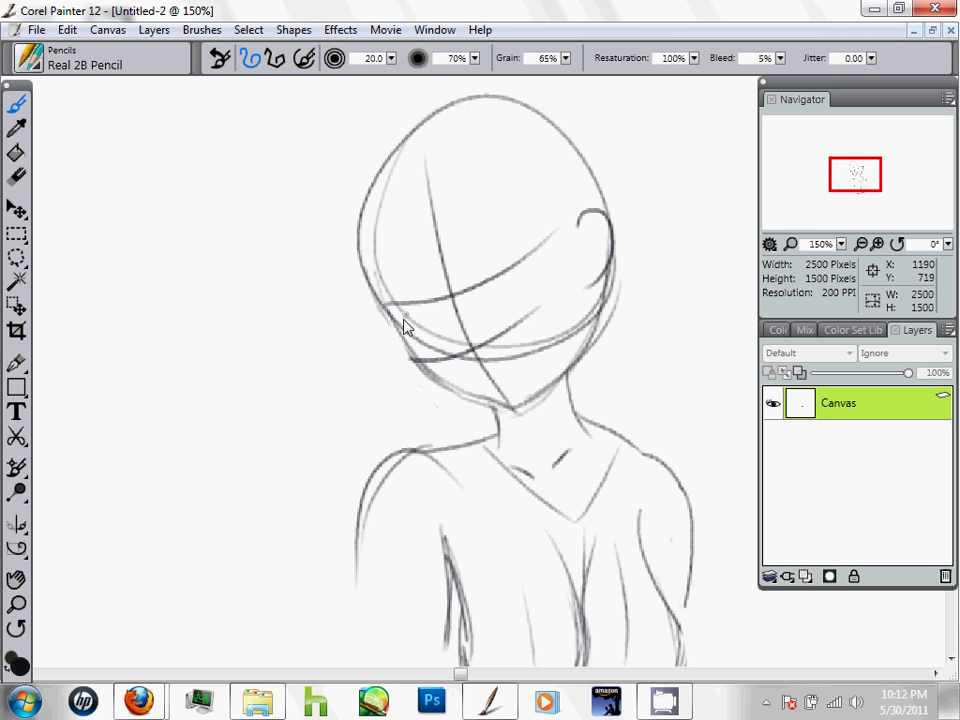
# - Sketch two slanted, almond-shaped eyes along the upper curved face guideline
pyautogui.moveTo(398, 318)
pyautogui.mouseDown()
pyautogui.moveTo(418, 306)
pyautogui.moveTo(445, 325)
pyautogui.moveTo(435, 343)
pyautogui.mouseUp()
pyautogui.moveTo(513, 248)
pyautogui.mouseDown()
pyautogui.moveTo(533, 210)
pyautogui.moveTo(507, 268)
pyautogui.moveTo(543, 228)
pyautogui.moveTo(538, 262)
pyautogui.mouseUp()
pyautogui.moveTo(498, 306)
pyautogui.mouseDown()
pyautogui.moveTo(534, 287)
pyautogui.moveTo(525, 302)
pyautogui.moveTo(538, 236)
pyautogui.moveTo(525, 302)
pyautogui.mouseUp()
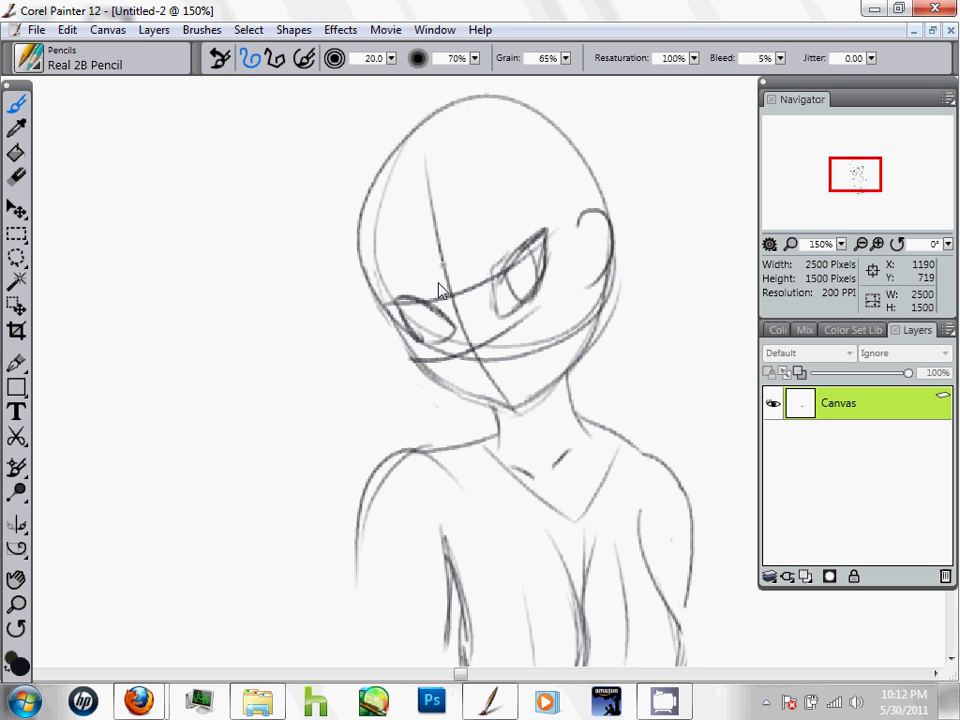
# - Draw the irises and pupils inside both eyes and darken the eye outlines
pyautogui.moveTo(421, 302)
pyautogui.mouseDown()
pyautogui.moveTo(433, 343)
pyautogui.moveTo(441, 341)
pyautogui.mouseUp()
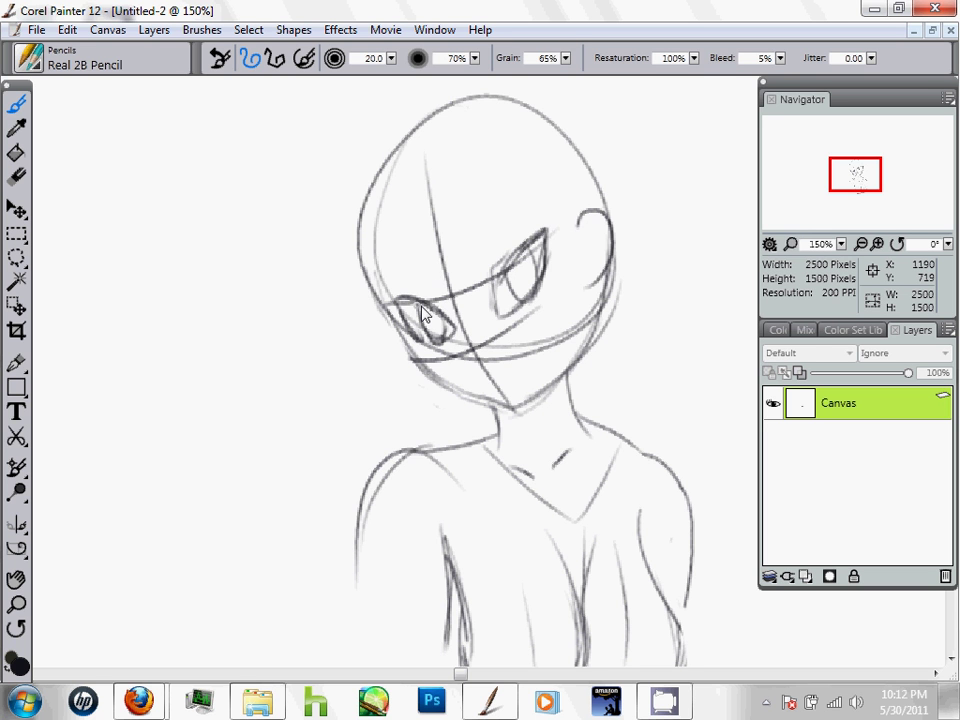
pyautogui.moveTo(505, 268); pyautogui.dragTo(523, 300)
pyautogui.moveTo(534, 256)
pyautogui.mouseDown()
pyautogui.moveTo(518, 301)
pyautogui.moveTo(526, 264)
pyautogui.mouseUp()
pyautogui.click(511, 242)
# - Draw a small dark nose where the centre line meets the lower guideline and trim it with a fine eraser
pyautogui.moveTo(468, 350); pyautogui.dragTo(480, 357)
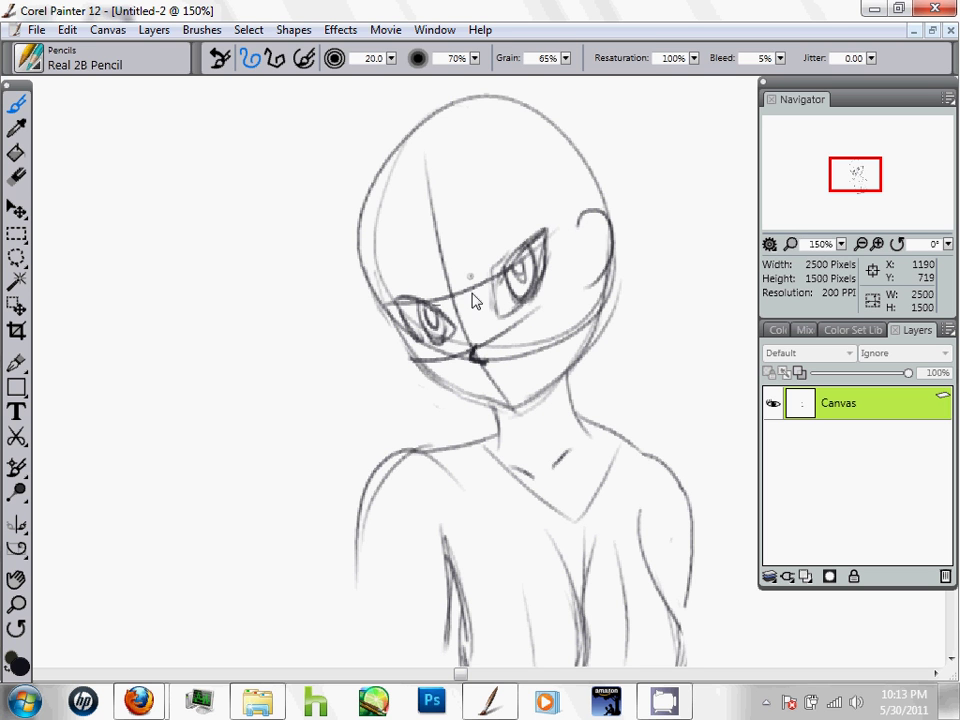
pyautogui.press('n')
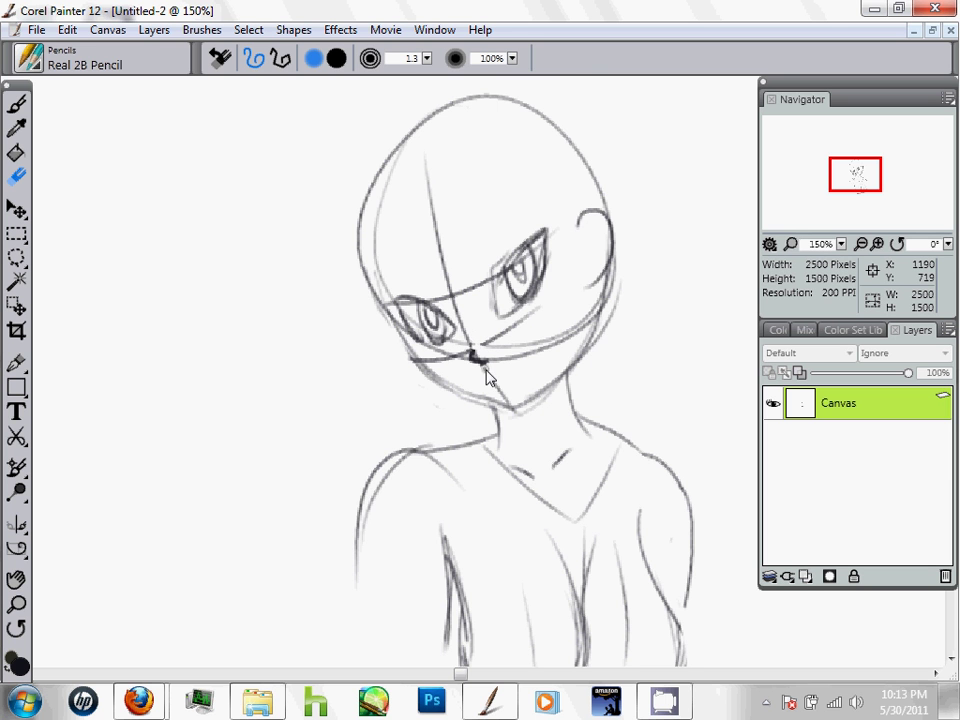
pyautogui.press('b')
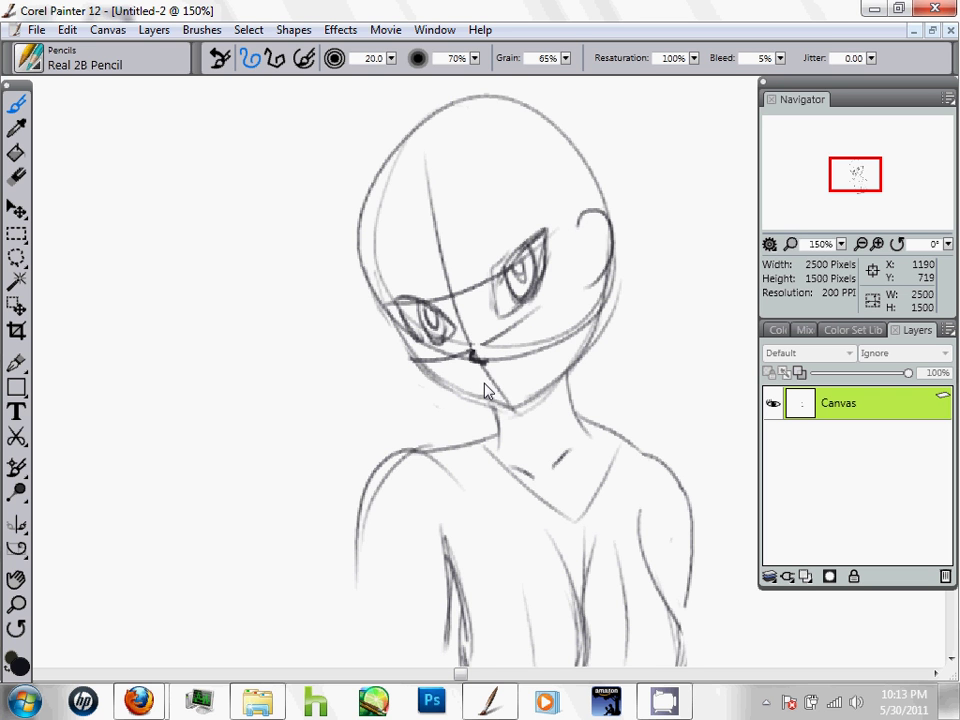
# - Set the pencil brush size to 14.8
pyautogui.scroll(-2, 485, 386)
pyautogui.scroll(2, 486, 388)
pyautogui.keyDown('ctrl'); pyautogui.keyDown('alt'); pyautogui.click(479, 388); pyautogui.keyUp('alt'); pyautogui.keyUp('ctrl')
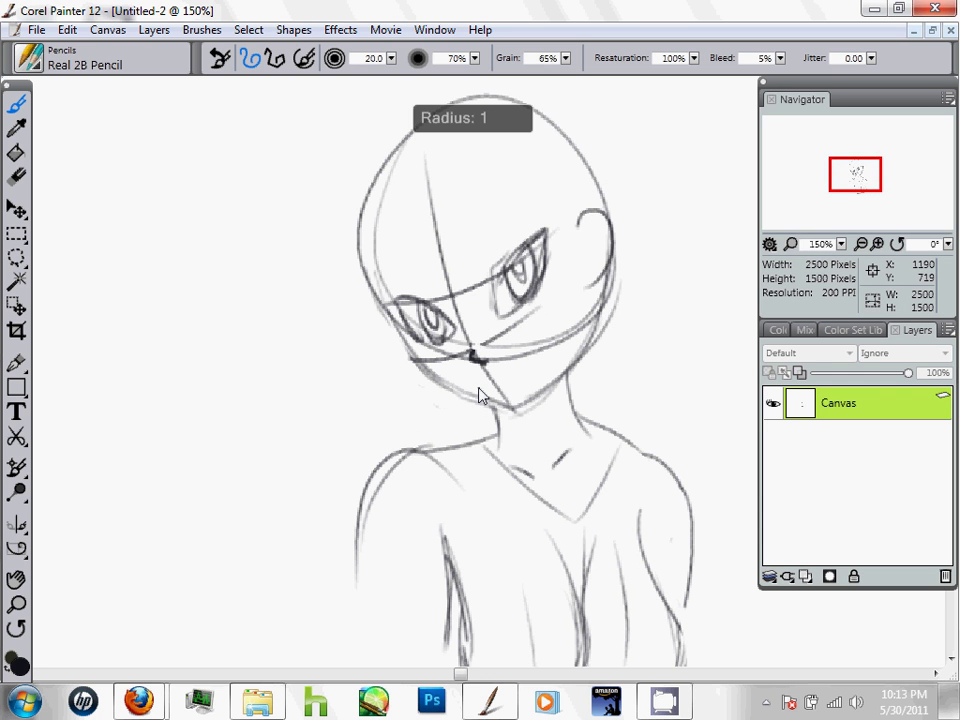
pyautogui.moveTo(477, 396)
pyautogui.mouseDown()
pyautogui.moveTo(476, 418)
pyautogui.moveTo(439, 422)
pyautogui.moveTo(379, 390)
pyautogui.moveTo(494, 348)
pyautogui.moveTo(463, 344)
pyautogui.mouseUp()
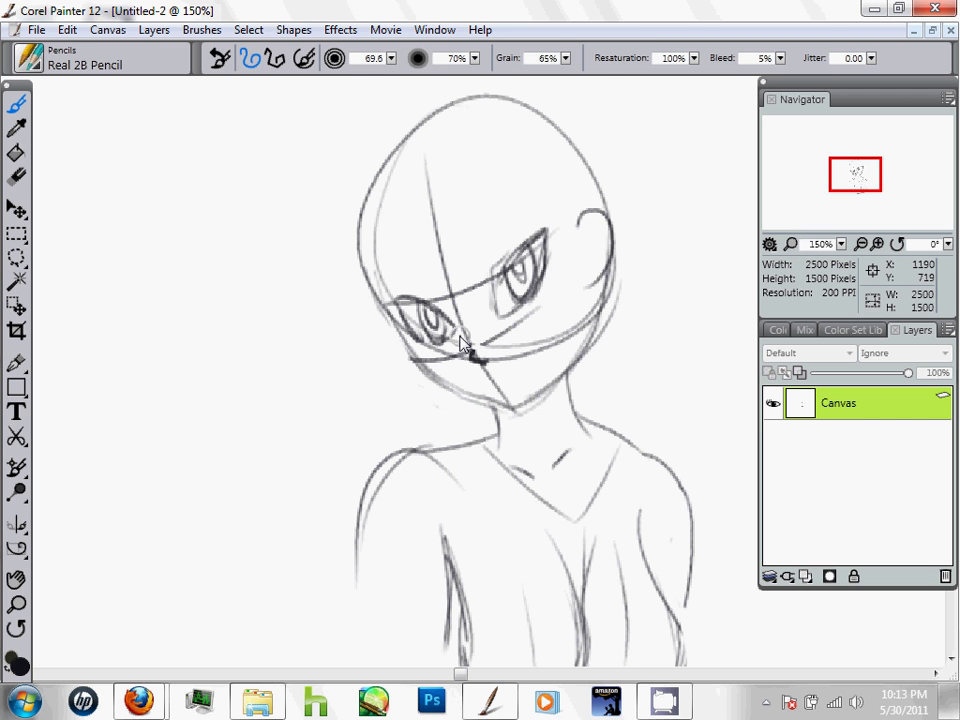
pyautogui.moveTo(420, 405)
pyautogui.mouseDown()
pyautogui.moveTo(392, 433)
pyautogui.moveTo(404, 419)
pyautogui.mouseUp()
# - Erase the lower face guidelines around the nose and across both cheeks with a 5.2 eraser
pyautogui.press('n')
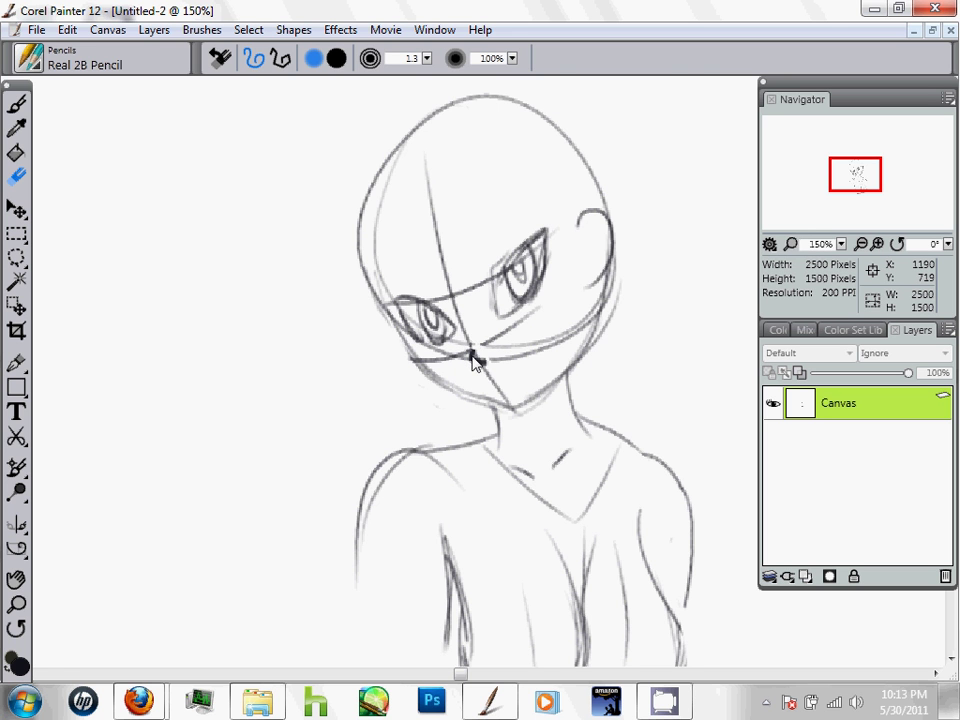
pyautogui.moveTo(467, 381); pyautogui.dragTo(465, 362)
pyautogui.moveTo(508, 356)
pyautogui.mouseDown()
pyautogui.moveTo(552, 332)
pyautogui.moveTo(562, 271)
pyautogui.moveTo(588, 316)
pyautogui.mouseUp()
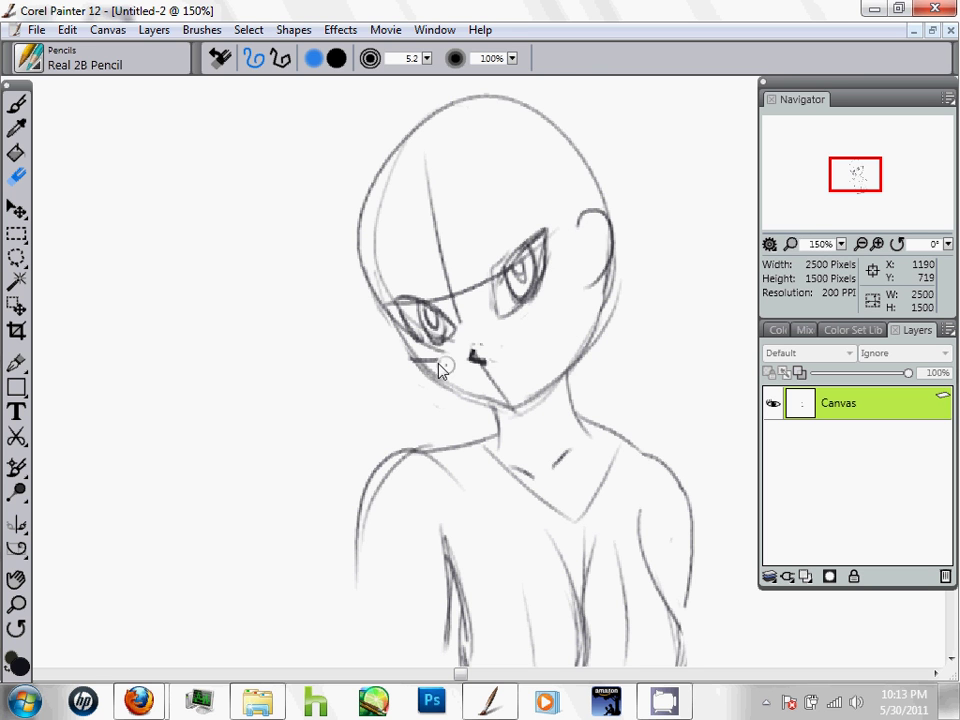
pyautogui.moveTo(439, 360); pyautogui.dragTo(422, 358)
pyautogui.press('b')
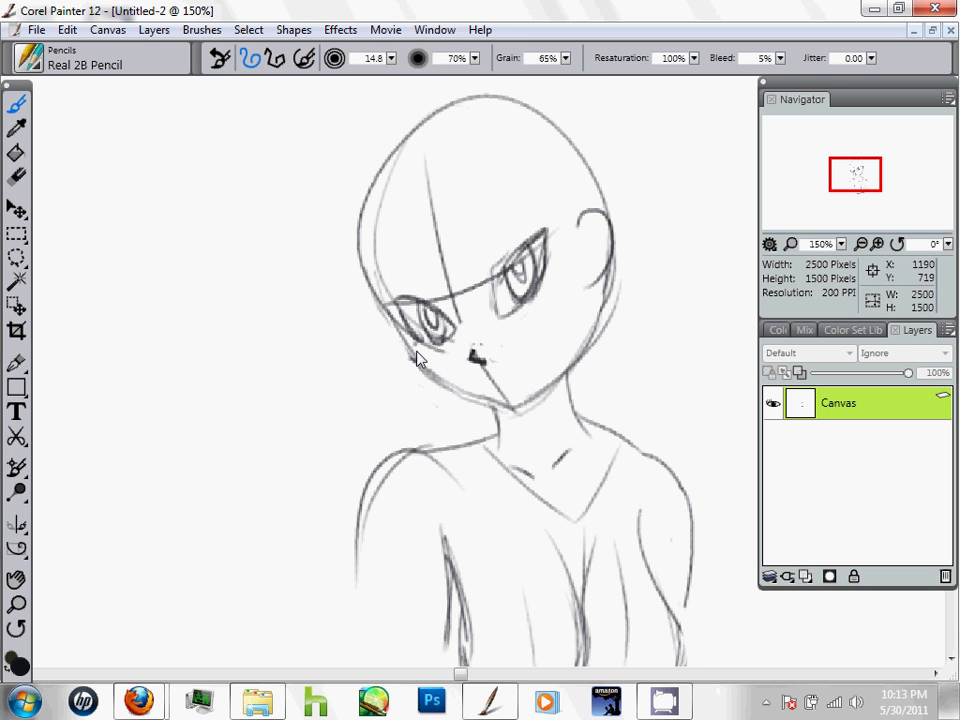
# - Redraw the jaw and cheek contours on both sides of the face and erase the old outline below the ear with the 5.2 eraser
pyautogui.moveTo(386, 304)
pyautogui.mouseDown()
pyautogui.moveTo(426, 368)
pyautogui.moveTo(499, 404)
pyautogui.mouseUp()
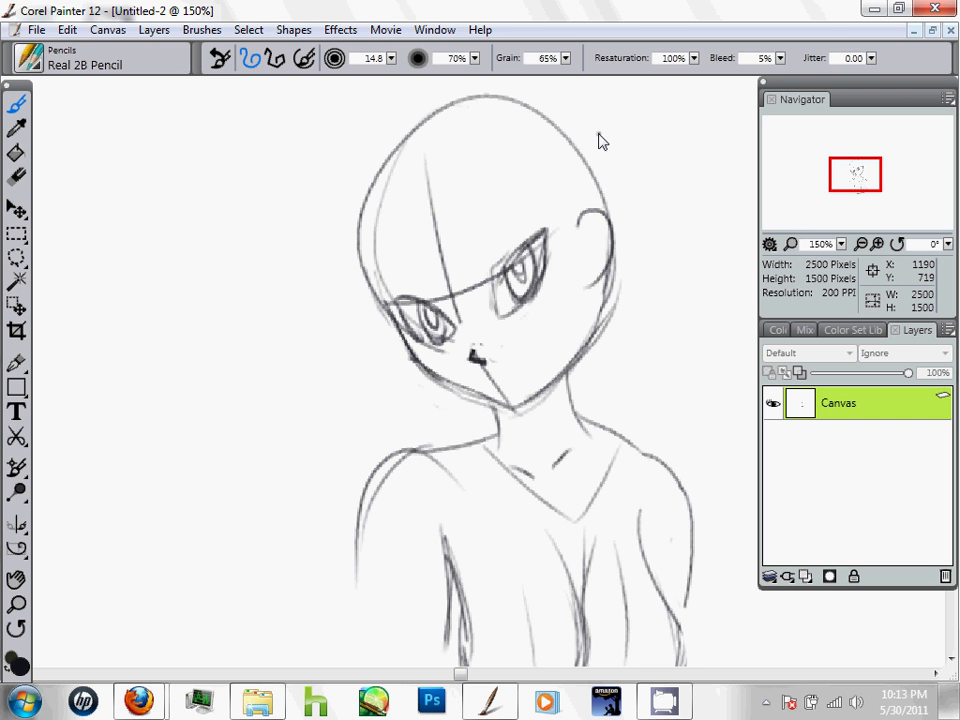
pyautogui.moveTo(588, 295); pyautogui.dragTo(557, 368)
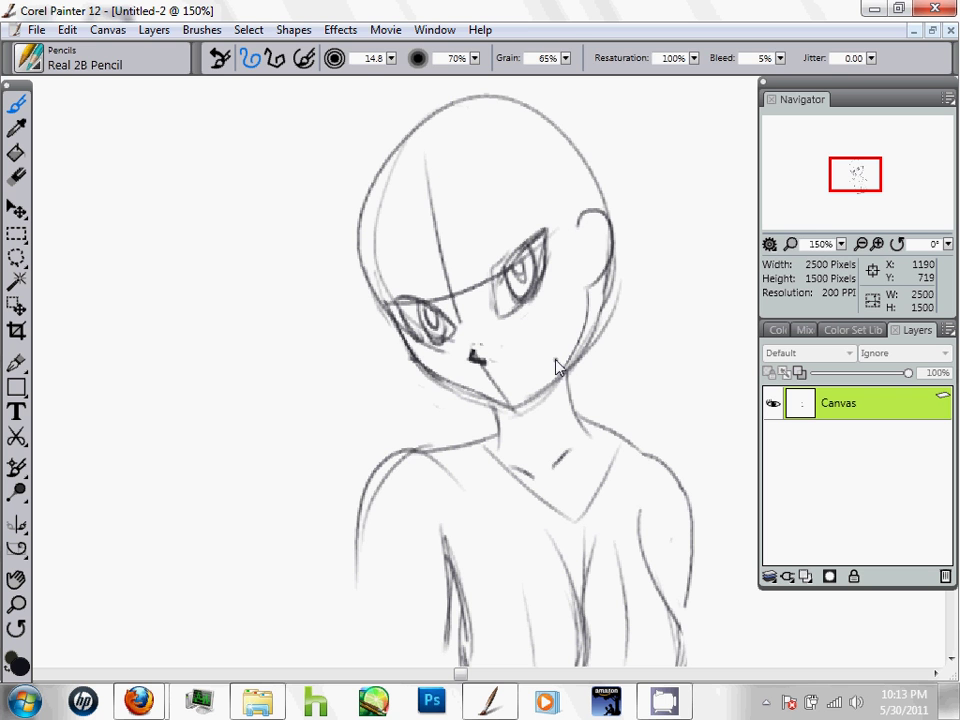
pyautogui.press('n')
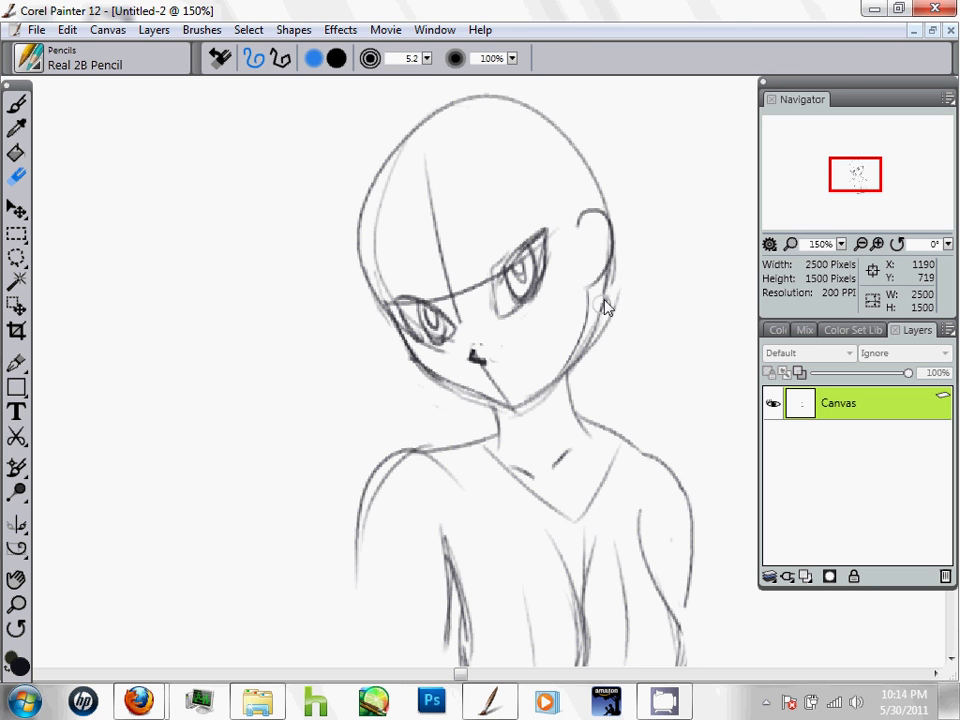
pyautogui.moveTo(608, 289)
pyautogui.mouseDown()
pyautogui.moveTo(591, 335)
pyautogui.moveTo(627, 280)
pyautogui.mouseUp()
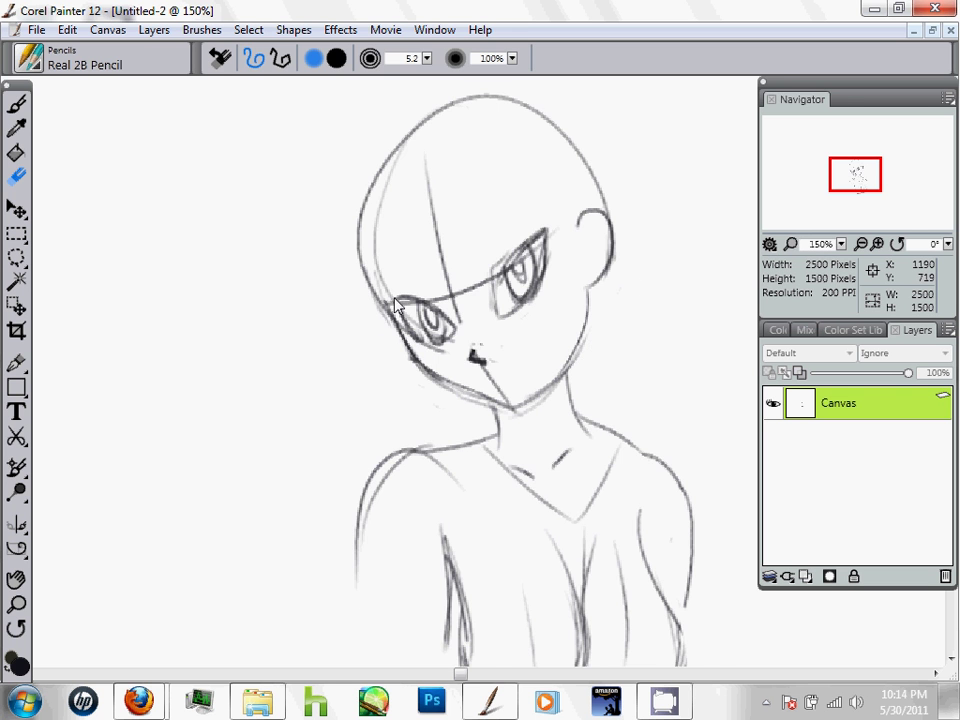
pyautogui.moveTo(393, 297)
pyautogui.mouseDown()
pyautogui.moveTo(413, 365)
pyautogui.moveTo(421, 361)
pyautogui.mouseUp()
# - Draw a side-swept bang with long pointed strands on the head's left side and a jagged hair line at its root
pyautogui.press('b')
pyautogui.moveTo(417, 263); pyautogui.dragTo(418, 283)
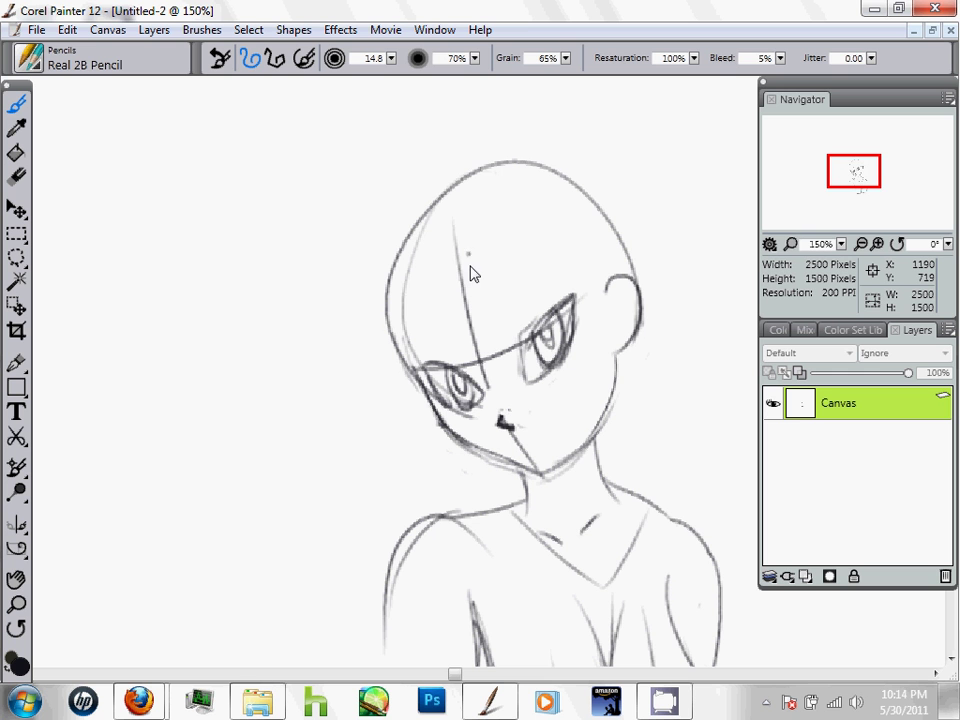
pyautogui.moveTo(466, 270)
pyautogui.mouseDown()
pyautogui.moveTo(366, 268)
pyautogui.moveTo(390, 396)
pyautogui.mouseUp()
pyautogui.moveTo(360, 295); pyautogui.dragTo(390, 404)
pyautogui.moveTo(375, 358)
pyautogui.mouseDown()
pyautogui.moveTo(413, 461)
pyautogui.moveTo(394, 365)
pyautogui.moveTo(423, 444)
pyautogui.mouseUp()
pyautogui.moveTo(406, 287); pyautogui.dragTo(423, 440)
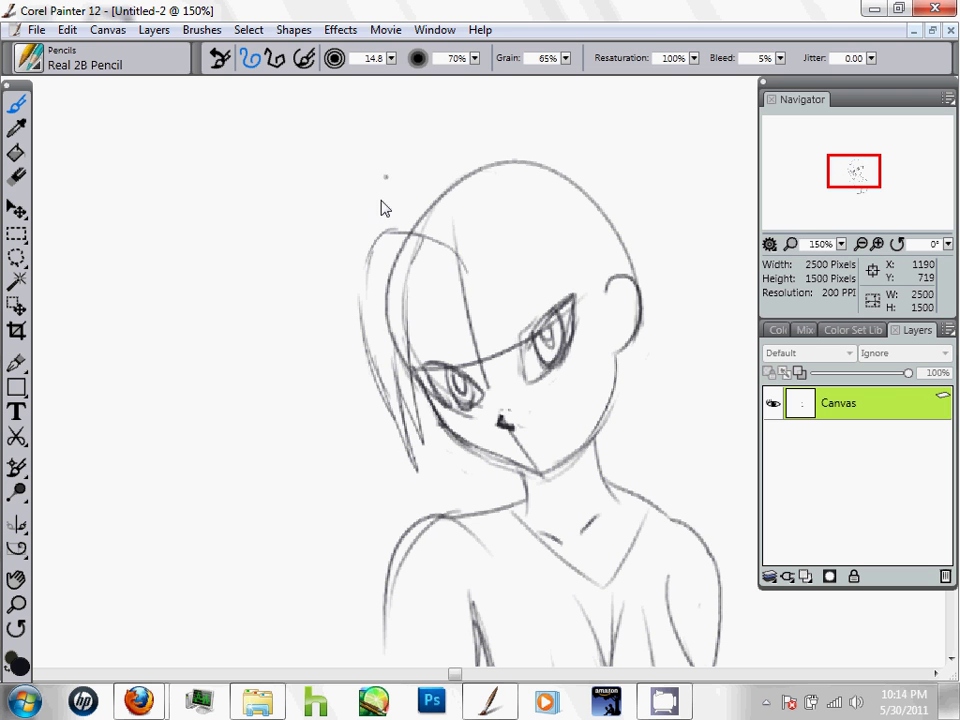
pyautogui.moveTo(375, 279); pyautogui.dragTo(398, 388)
pyautogui.moveTo(409, 301); pyautogui.dragTo(462, 264)
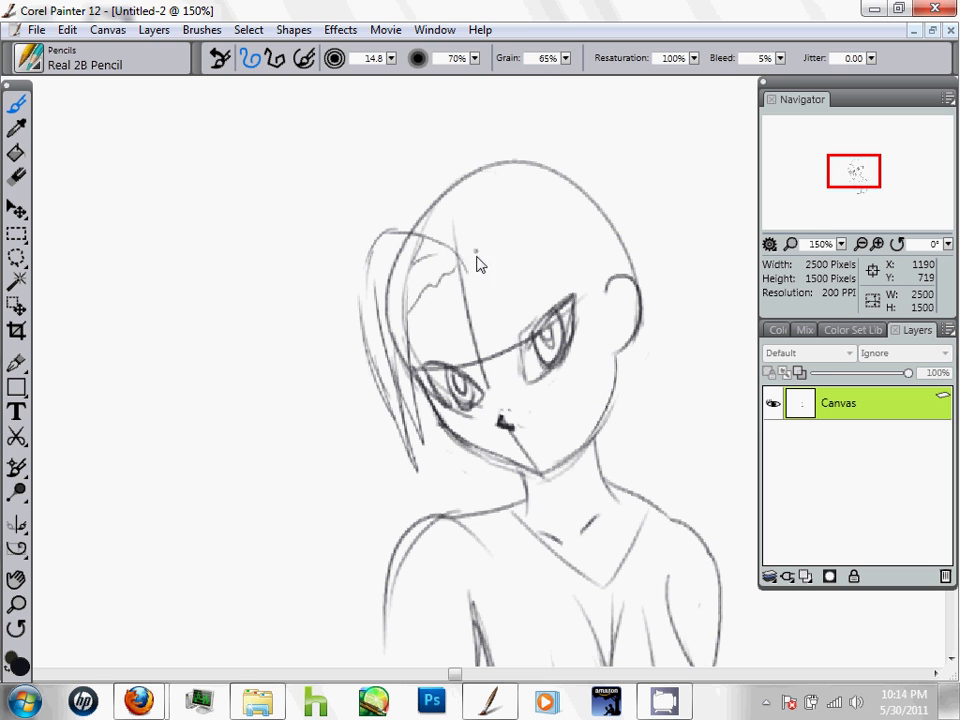
# - Sketch jagged hair strokes and the hairline across the forehead, with a long pointed lock in front of the ear
pyautogui.moveTo(475, 240)
pyautogui.mouseDown()
pyautogui.moveTo(539, 187)
pyautogui.moveTo(583, 211)
pyautogui.mouseUp()
pyautogui.moveTo(487, 263)
pyautogui.mouseDown()
pyautogui.moveTo(513, 249)
pyautogui.moveTo(588, 420)
pyautogui.moveTo(572, 499)
pyautogui.moveTo(606, 316)
pyautogui.mouseUp()
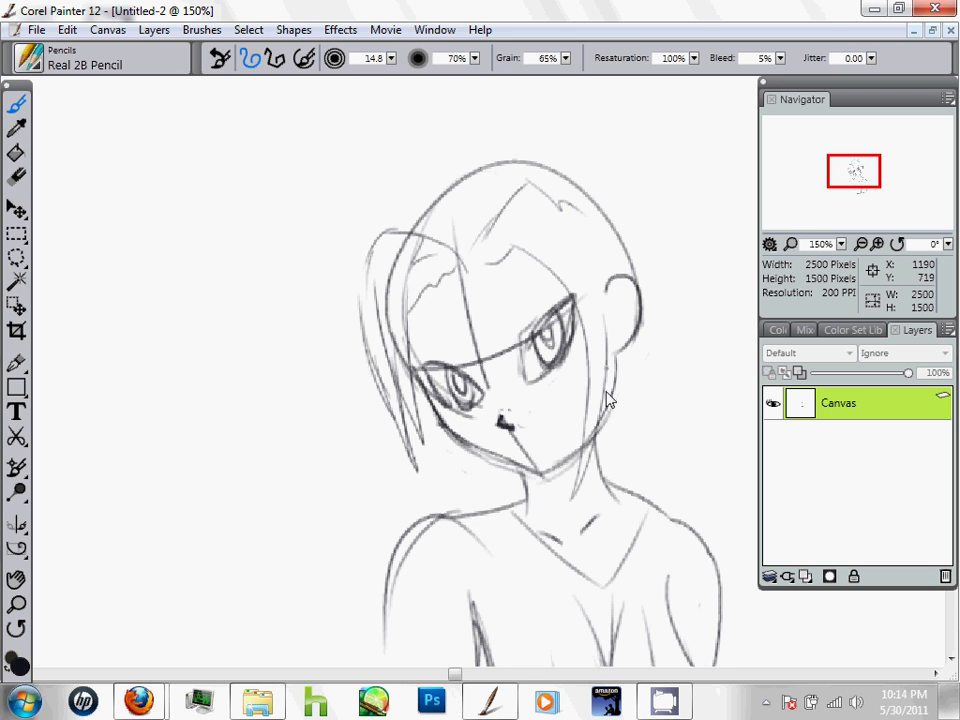
pyautogui.moveTo(590, 460); pyautogui.dragTo(607, 232)
pyautogui.moveTo(622, 386)
pyautogui.mouseDown()
pyautogui.moveTo(636, 349)
pyautogui.moveTo(609, 208)
pyautogui.mouseUp()
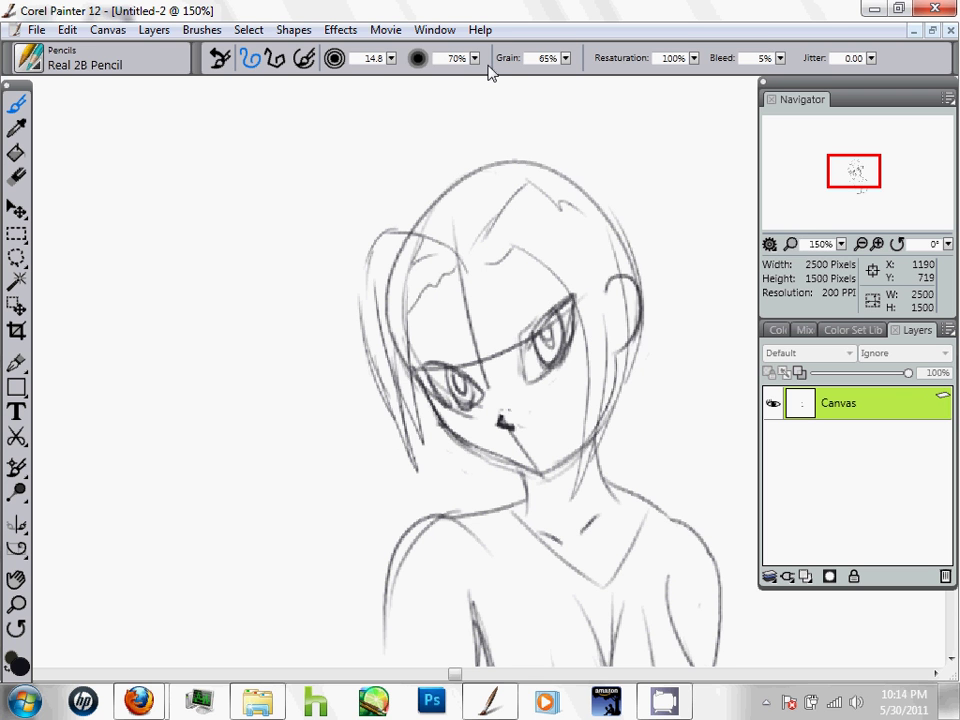
# - Draw the outer hair contour around the crown and long pointed strands falling onto both shoulders
pyautogui.moveTo(555, 156); pyautogui.dragTo(640, 350)
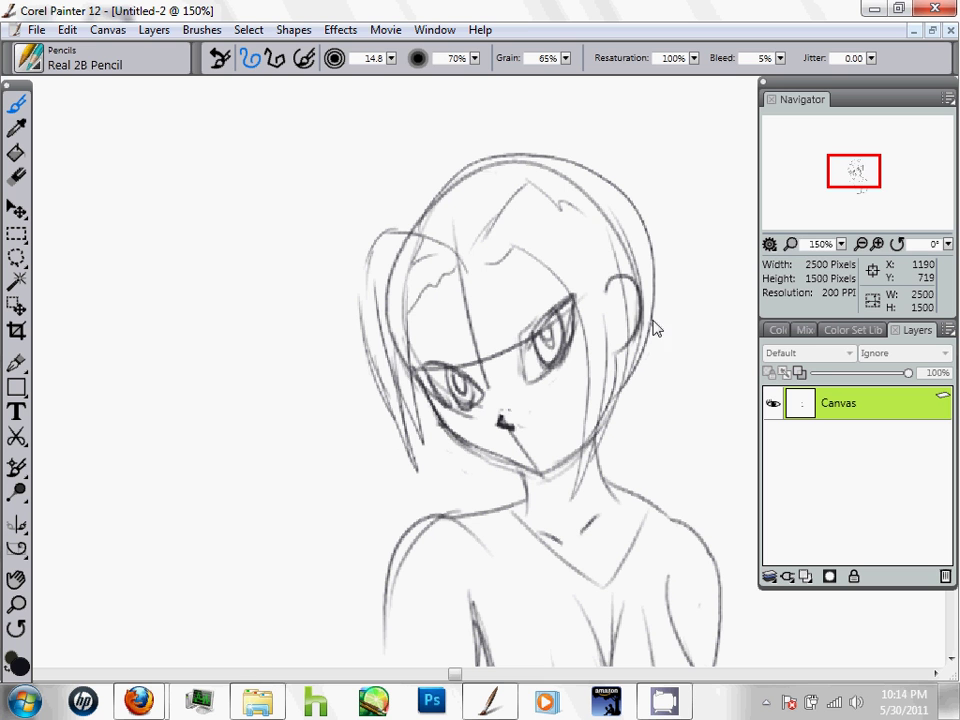
pyautogui.moveTo(658, 290); pyautogui.dragTo(651, 510)
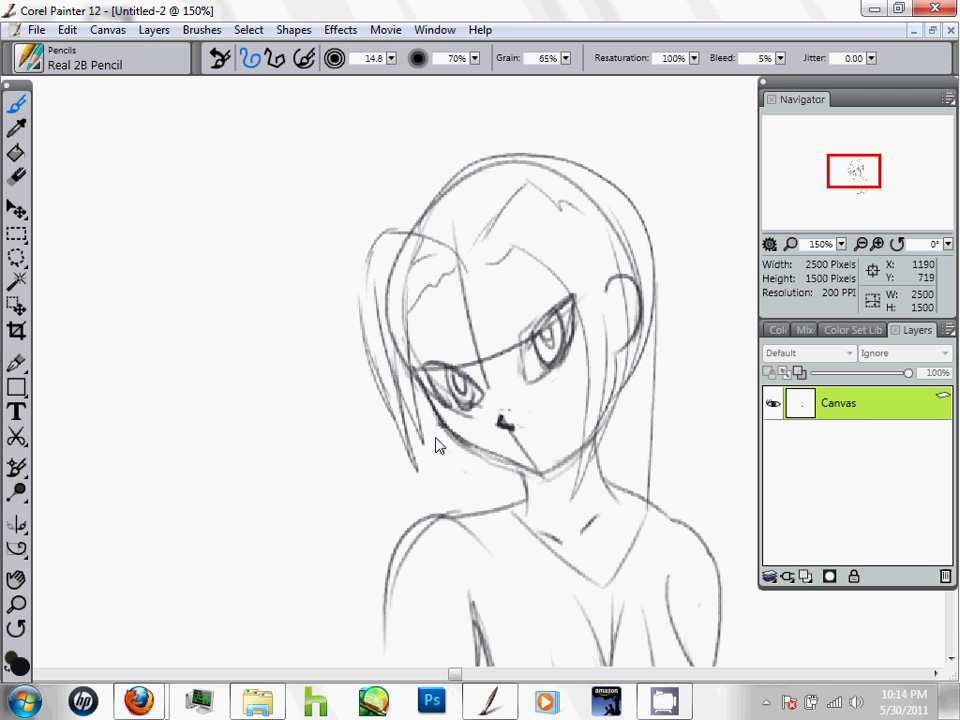
pyautogui.moveTo(431, 418); pyautogui.dragTo(430, 515)
pyautogui.moveTo(460, 507); pyautogui.dragTo(495, 600)
pyautogui.moveTo(475, 525)
pyautogui.mouseDown()
pyautogui.moveTo(497, 616)
pyautogui.moveTo(507, 558)
pyautogui.moveTo(521, 651)
pyautogui.moveTo(528, 568)
pyautogui.moveTo(517, 499)
pyautogui.mouseUp()
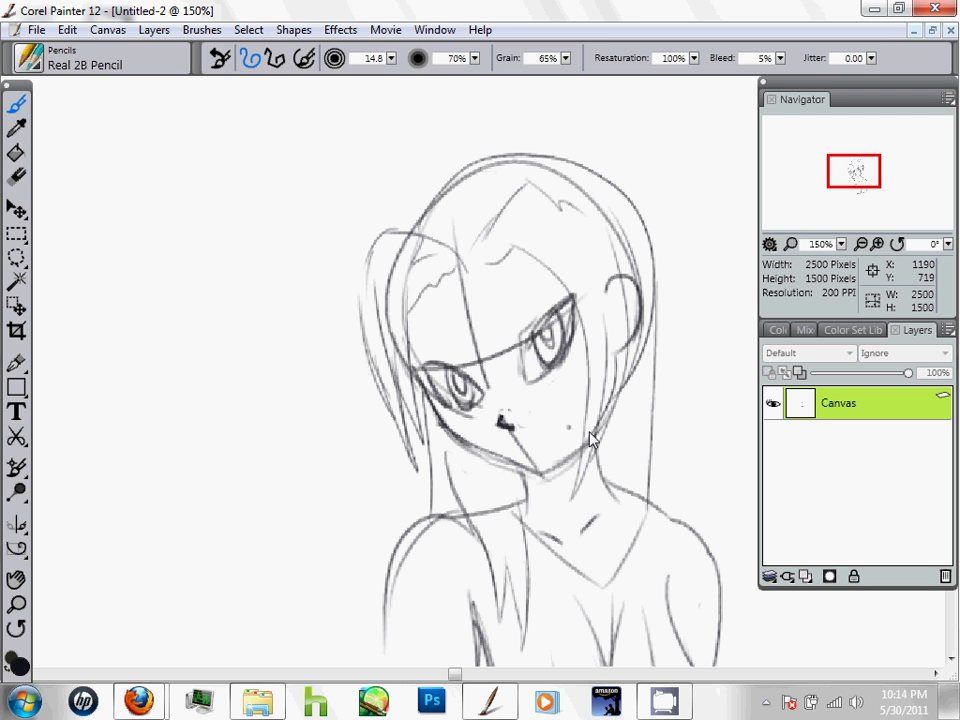
pyautogui.moveTo(597, 466); pyautogui.dragTo(607, 548)
pyautogui.moveTo(607, 548)
pyautogui.mouseDown()
pyautogui.moveTo(618, 458)
pyautogui.moveTo(634, 599)
pyautogui.moveTo(645, 456)
pyautogui.mouseUp()
pyautogui.moveTo(657, 341); pyautogui.dragTo(662, 528)
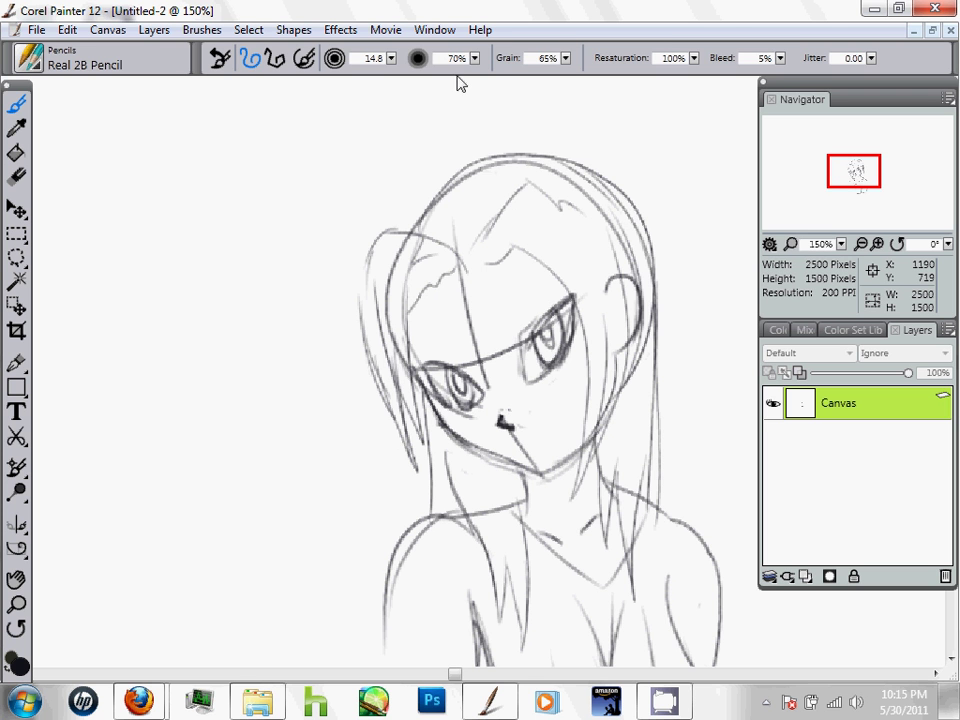
# - Clean up the outer hair line with the 5.2 eraser and draw a slanted eyebrow above each eye
pyautogui.press('n')
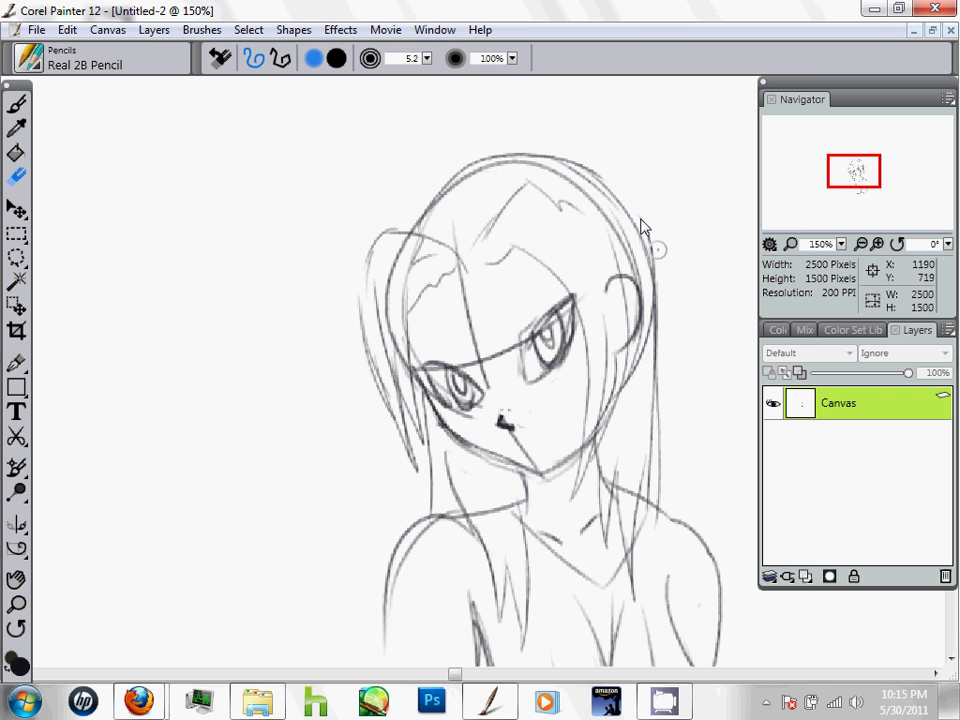
pyautogui.moveTo(447, 369)
pyautogui.mouseDown()
pyautogui.moveTo(527, 386)
pyautogui.moveTo(503, 364)
pyautogui.mouseUp()
pyautogui.press('b')
pyautogui.moveTo(604, 340)
pyautogui.mouseDown()
pyautogui.moveTo(590, 353)
pyautogui.moveTo(627, 307)
pyautogui.mouseUp()
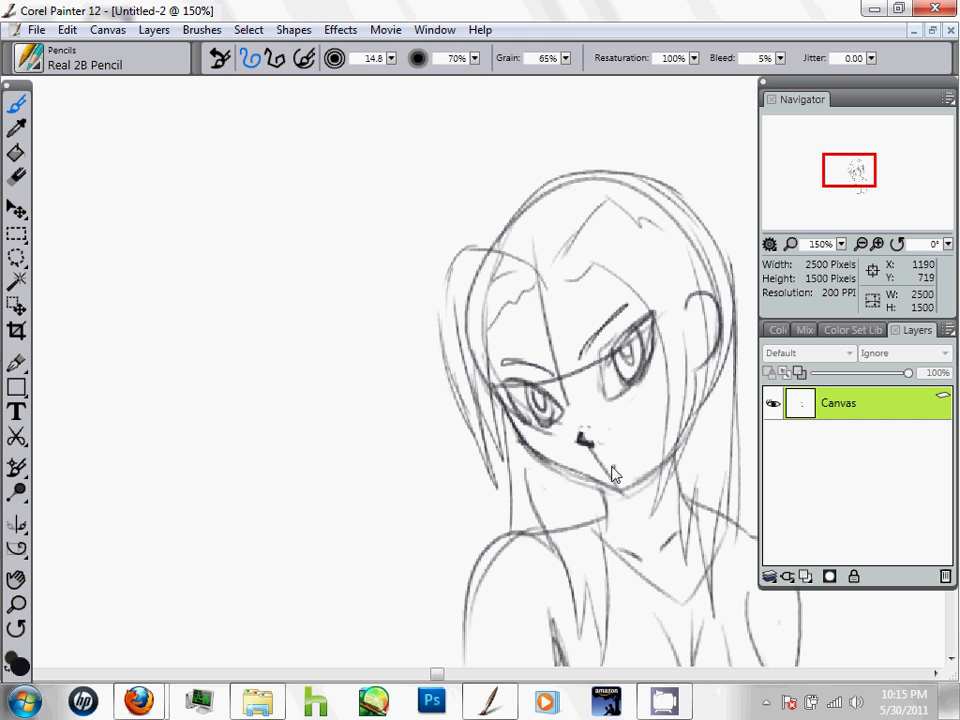
# - Draw a small slanted mouth below the nose, rotating the canvas for the strokes
pyautogui.moveTo(598, 459); pyautogui.dragTo(621, 455)
pyautogui.moveTo(546, 268); pyautogui.dragTo(465, 297)
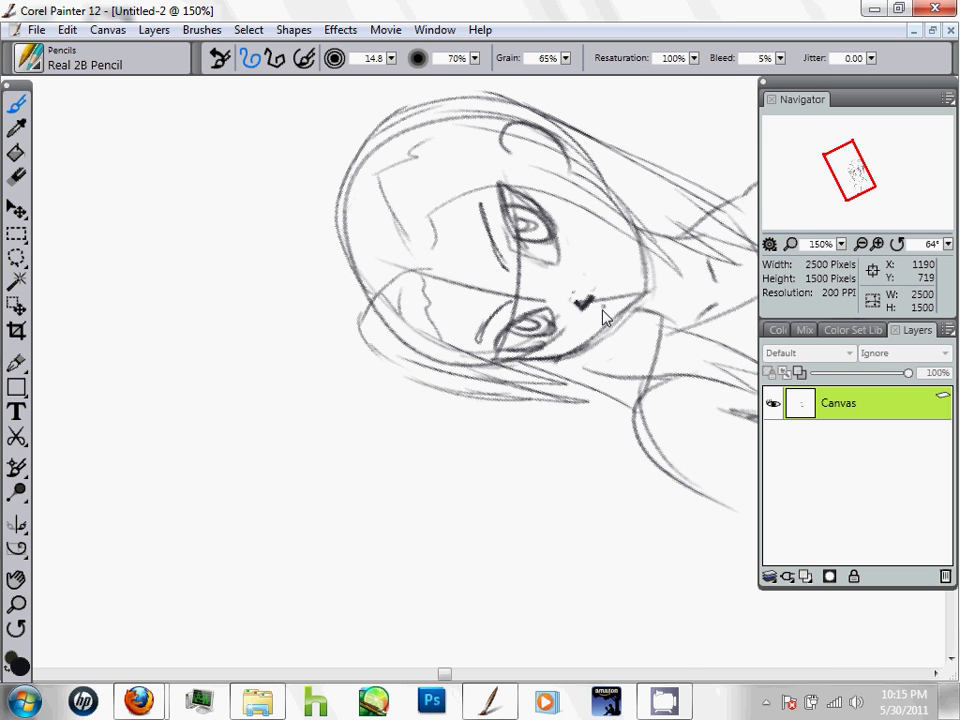
pyautogui.moveTo(606, 290); pyautogui.dragTo(605, 257)
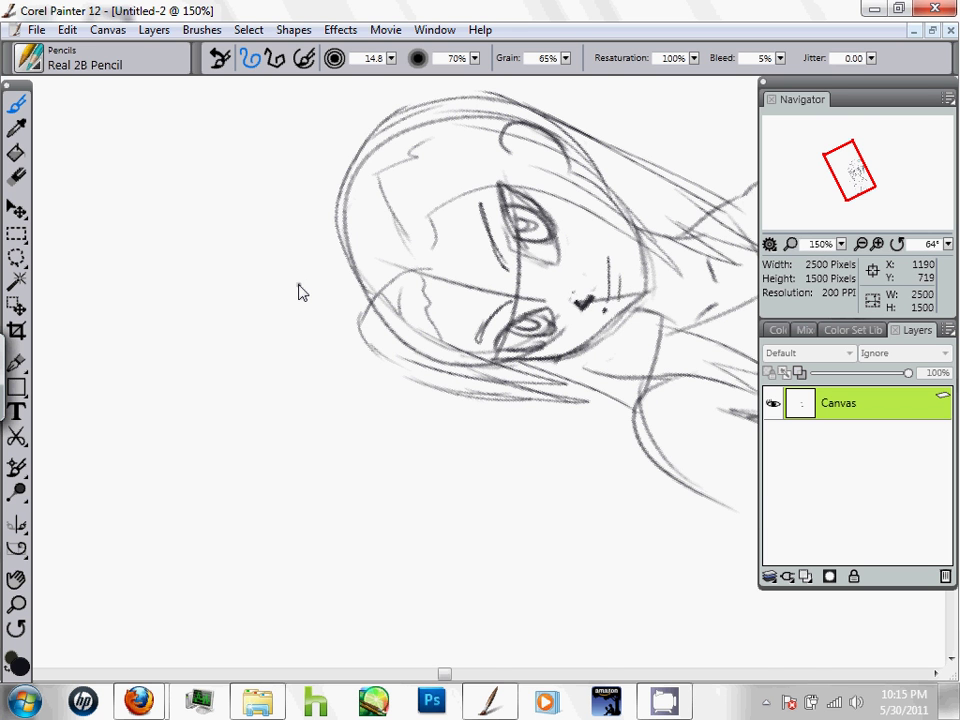
pyautogui.moveTo(298, 291)
pyautogui.mouseDown()
pyautogui.moveTo(499, 333)
pyautogui.moveTo(467, 266)
pyautogui.mouseUp()
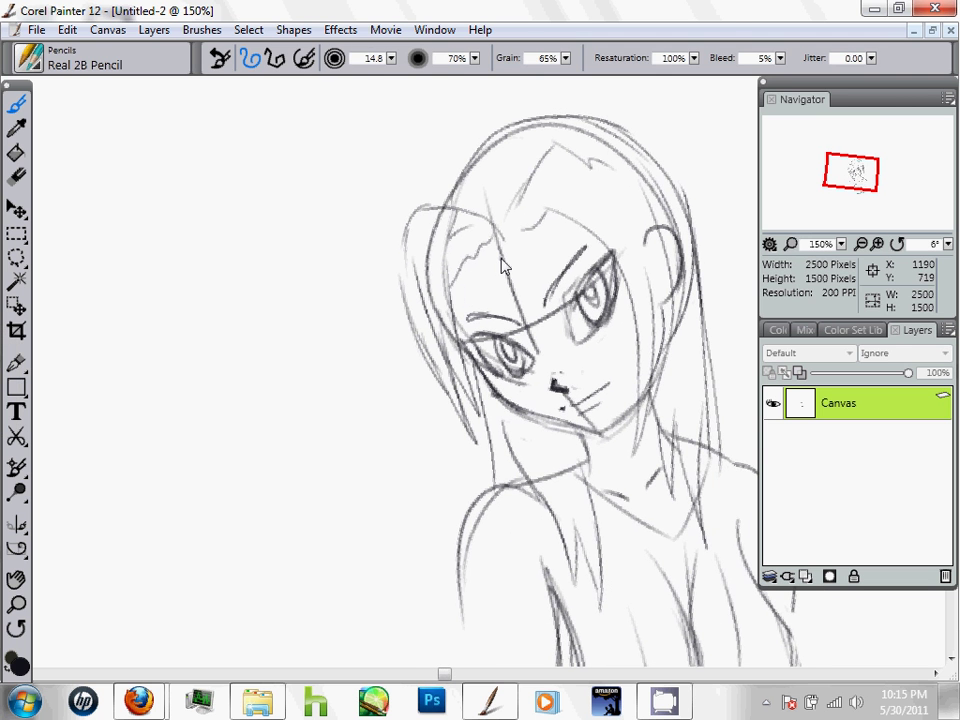
# - Lasso the nose and mouth, cut and paste them as a new layer, and shift them slightly up towards the left cheek
pyautogui.press('n')
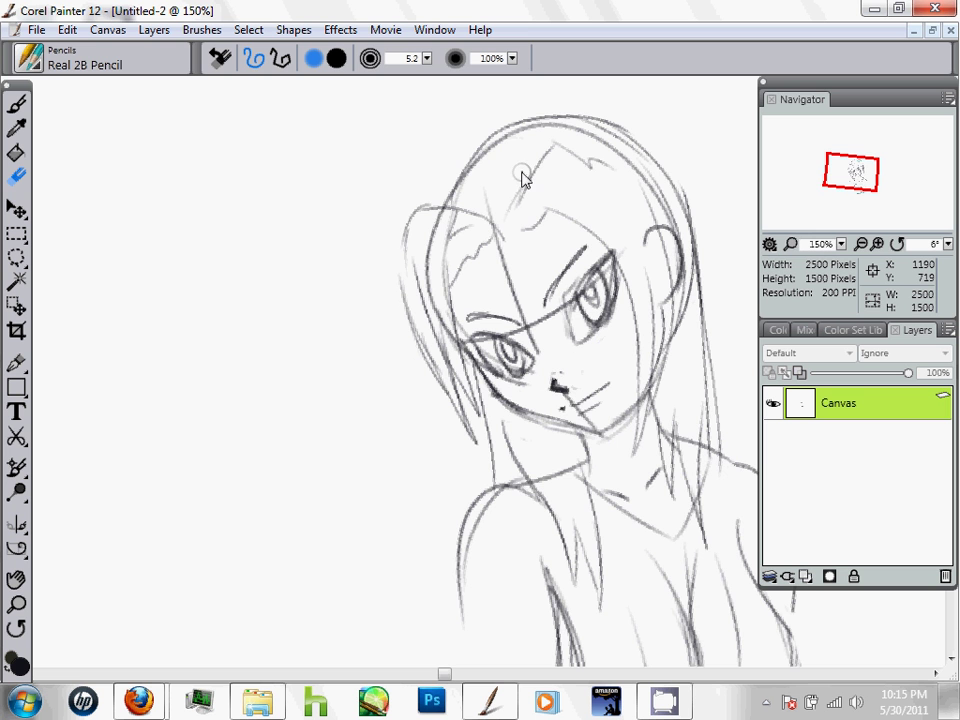
pyautogui.moveTo(560, 400); pyautogui.dragTo(562, 417)
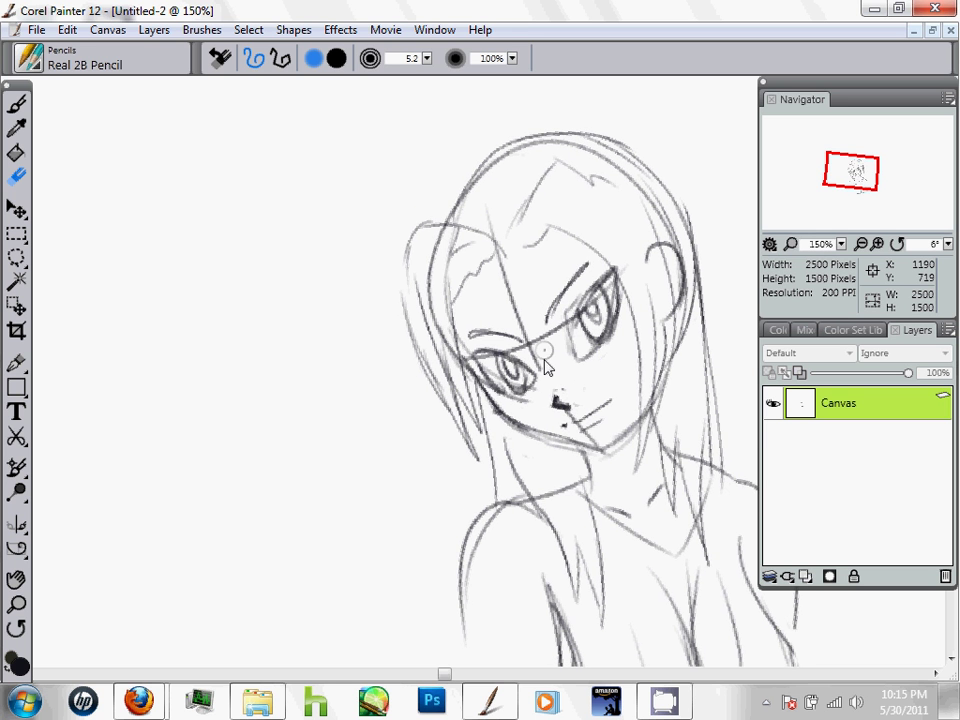
pyautogui.press('l')
pyautogui.moveTo(618, 389)
pyautogui.mouseDown()
pyautogui.moveTo(574, 373)
pyautogui.moveTo(541, 403)
pyautogui.moveTo(556, 418)
pyautogui.moveTo(619, 412)
pyautogui.moveTo(618, 390)
pyautogui.mouseUp()
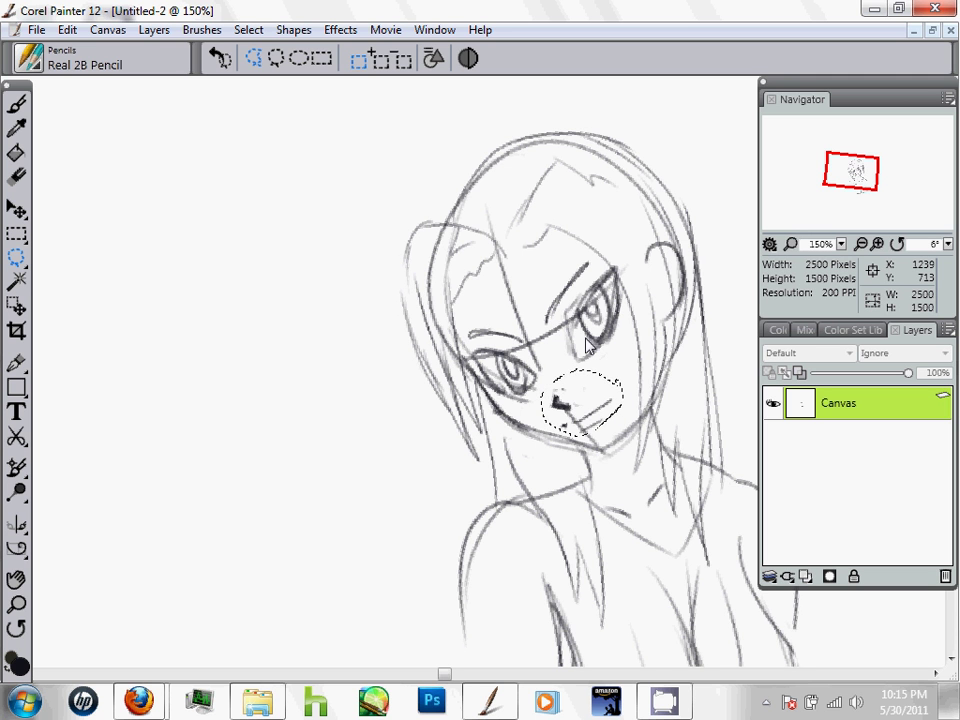
pyautogui.press('Delete')
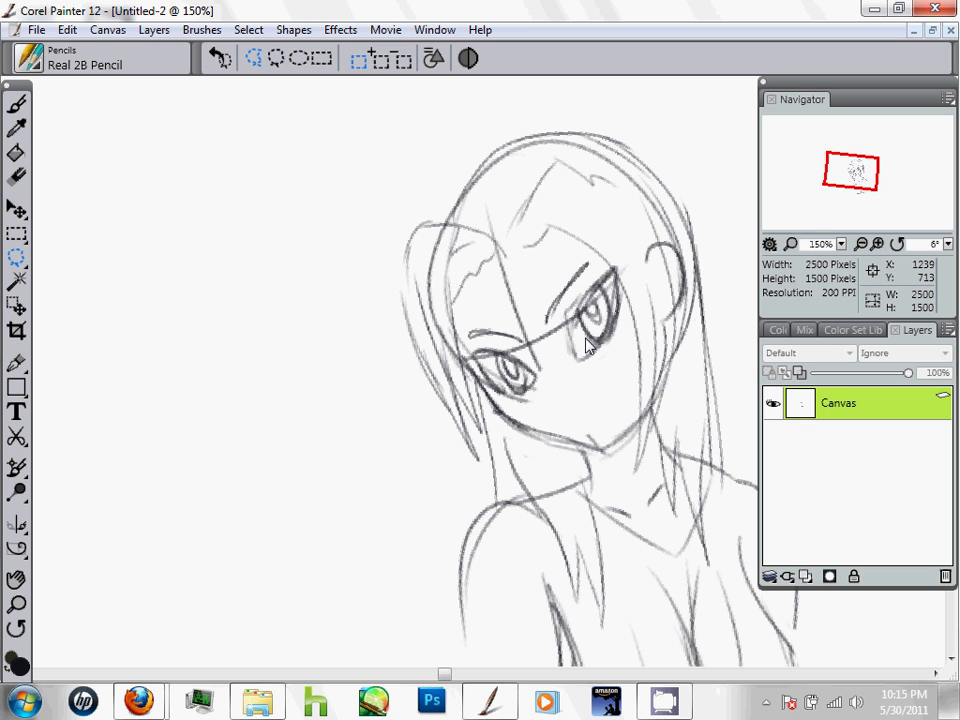
pyautogui.hotkey('ctrl', 'v')
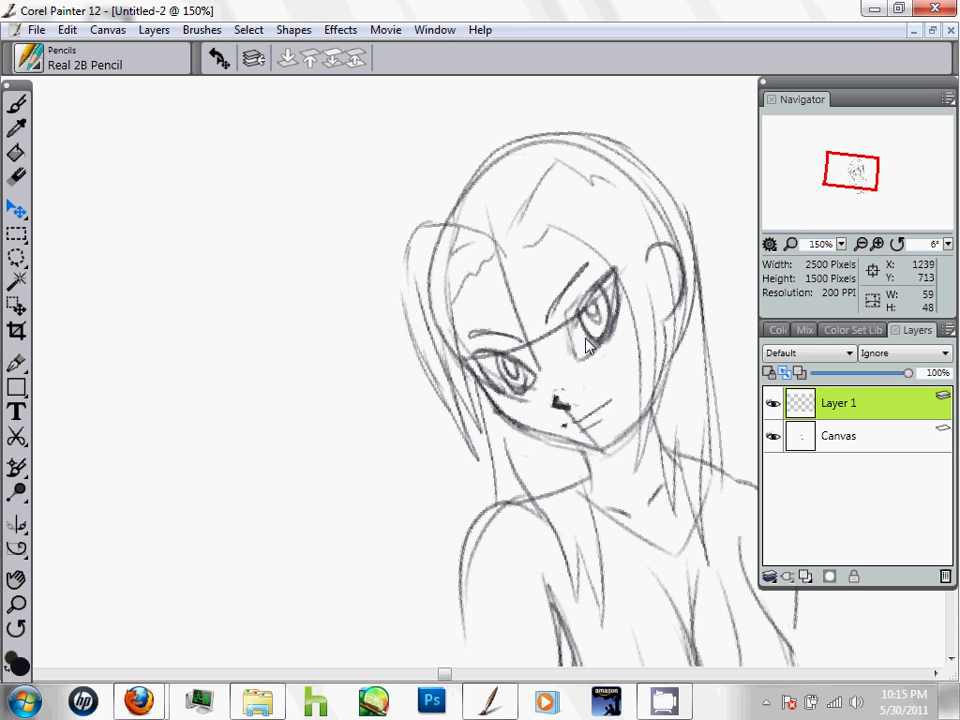
pyautogui.moveTo(531, 492); pyautogui.dragTo(522, 487)
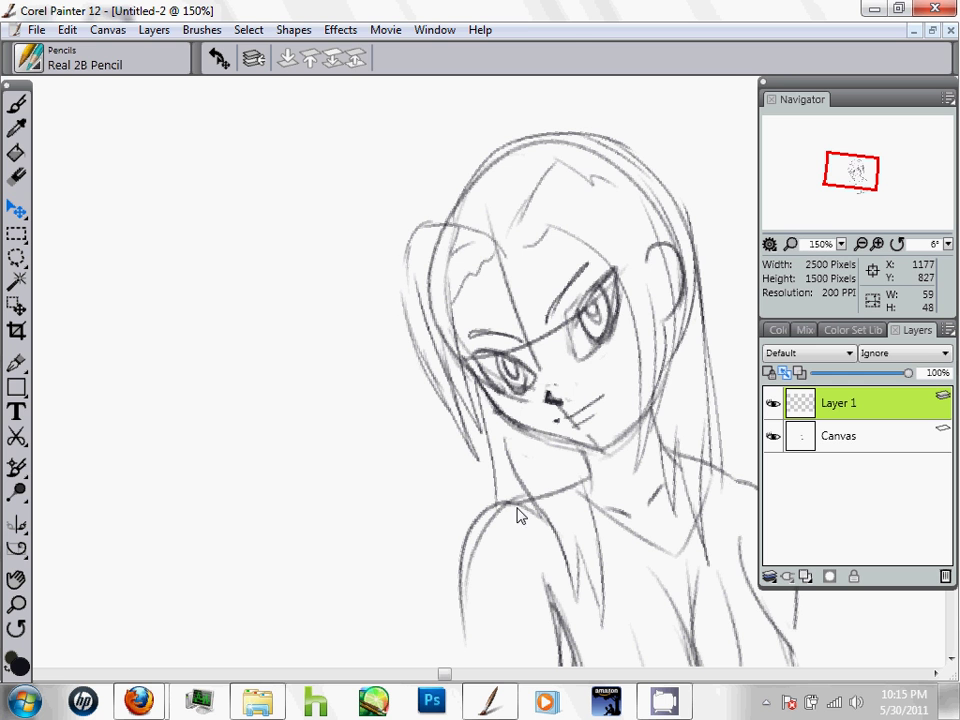
# - Add a beauty mark with the pencil below the eye nearest the ear
pyautogui.press('b')
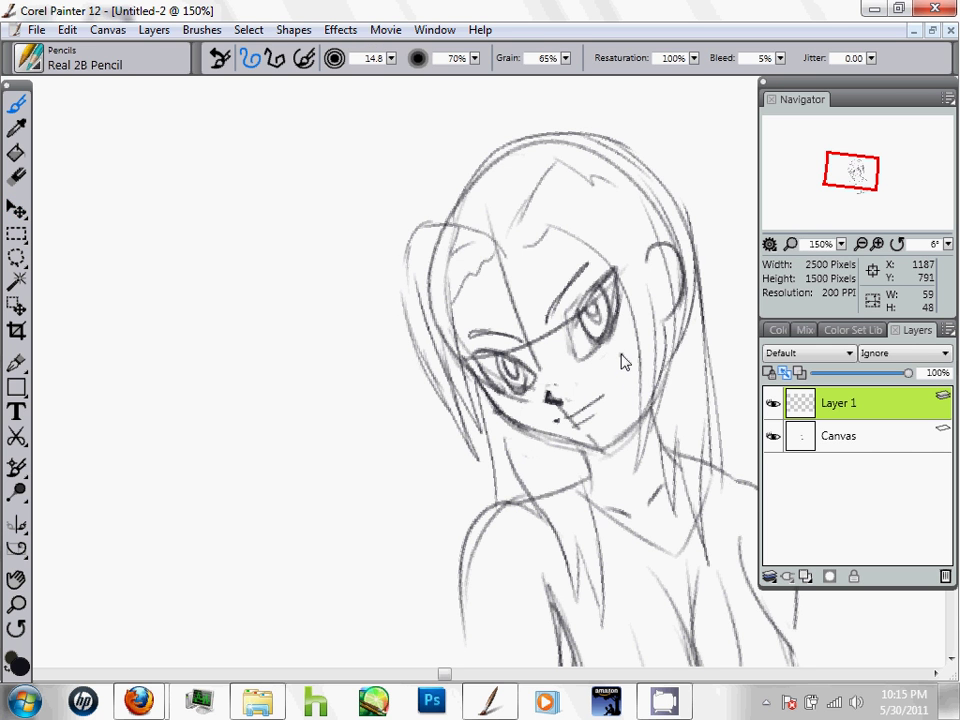
pyautogui.click(620, 350)
# - Redraw the neck, shoulder and upper arm on the figure's left side with darker pencil strokes
pyautogui.moveTo(504, 461); pyautogui.dragTo(355, 305)
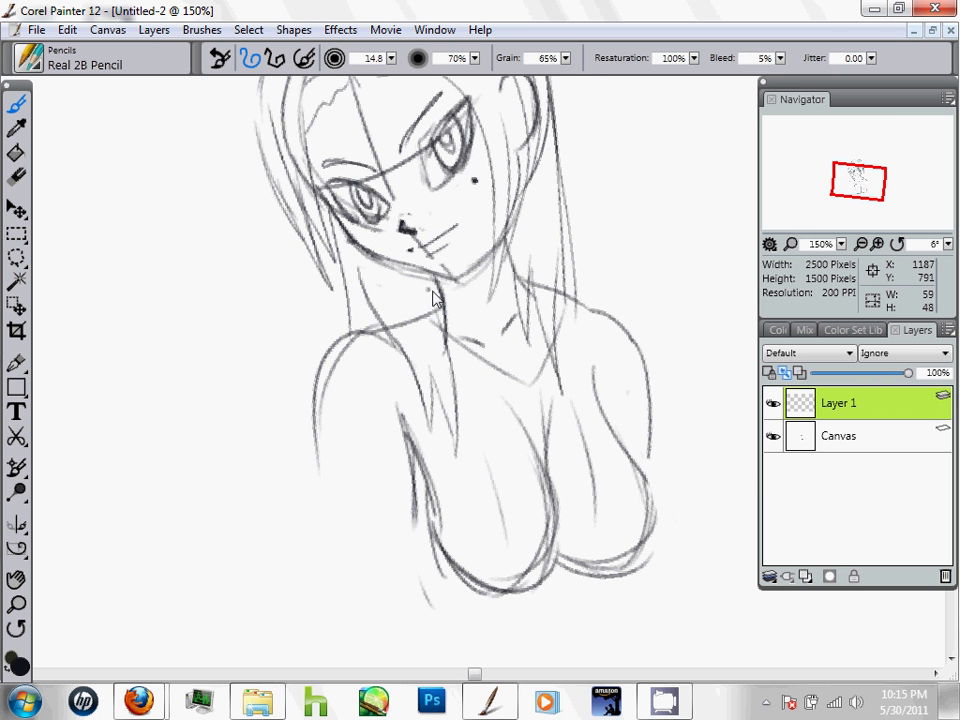
pyautogui.moveTo(437, 289)
pyautogui.mouseDown()
pyautogui.moveTo(420, 321)
pyautogui.moveTo(407, 327)
pyautogui.moveTo(425, 307)
pyautogui.moveTo(408, 325)
pyautogui.moveTo(326, 359)
pyautogui.moveTo(391, 346)
pyautogui.moveTo(345, 331)
pyautogui.moveTo(305, 393)
pyautogui.mouseUp()
pyautogui.moveTo(332, 339); pyautogui.dragTo(313, 400)
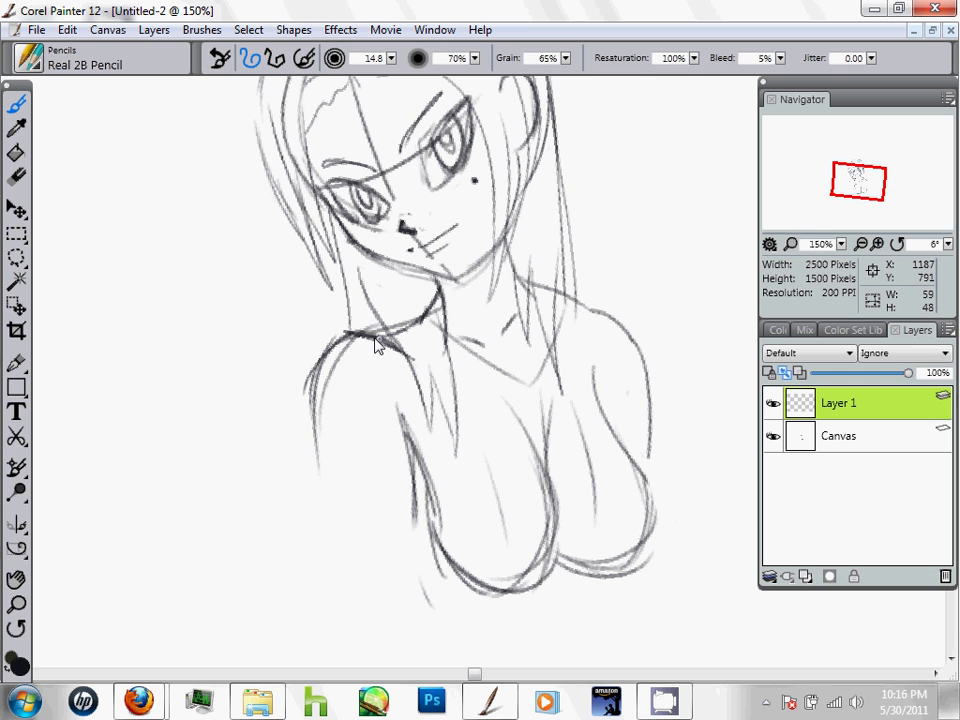
pyautogui.moveTo(374, 335); pyautogui.dragTo(436, 284)
pyautogui.moveTo(337, 338)
pyautogui.mouseDown()
pyautogui.moveTo(321, 427)
pyautogui.moveTo(343, 336)
pyautogui.moveTo(323, 435)
pyautogui.moveTo(313, 386)
pyautogui.moveTo(340, 497)
pyautogui.moveTo(339, 446)
pyautogui.mouseUp()
pyautogui.moveTo(404, 422); pyautogui.dragTo(421, 562)
pyautogui.click(366, 314)
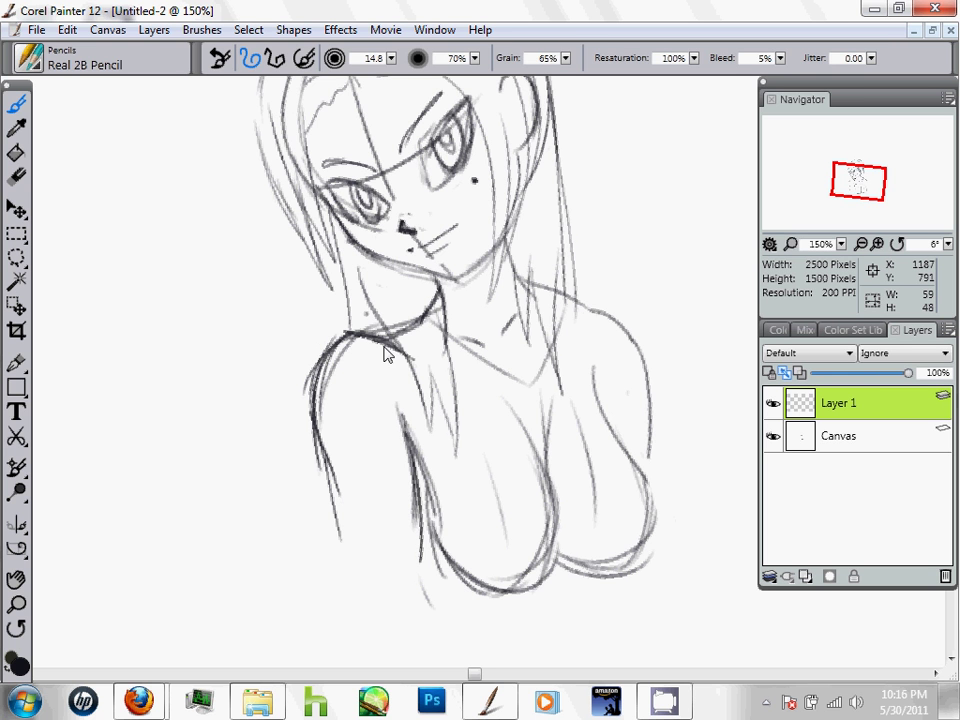
# - Toggle the Canvas visibility to check which strokes lie on Layer 1
pyautogui.press('n')
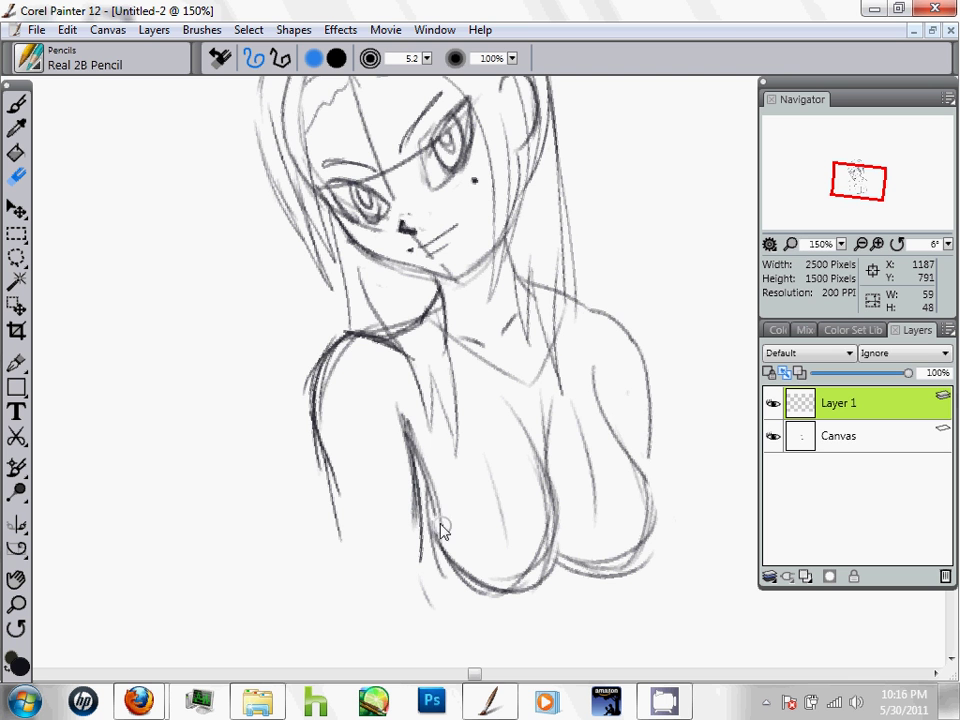
pyautogui.click(803, 432)
pyautogui.click(773, 438)
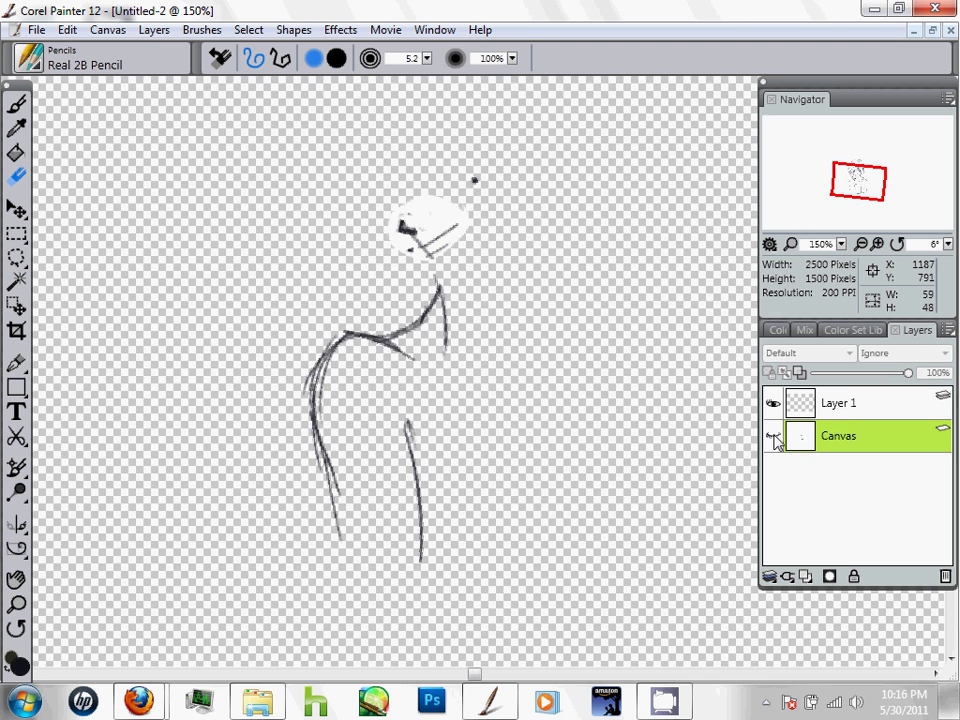
pyautogui.click(773, 438)
pyautogui.click(773, 438)
pyautogui.click(773, 438)
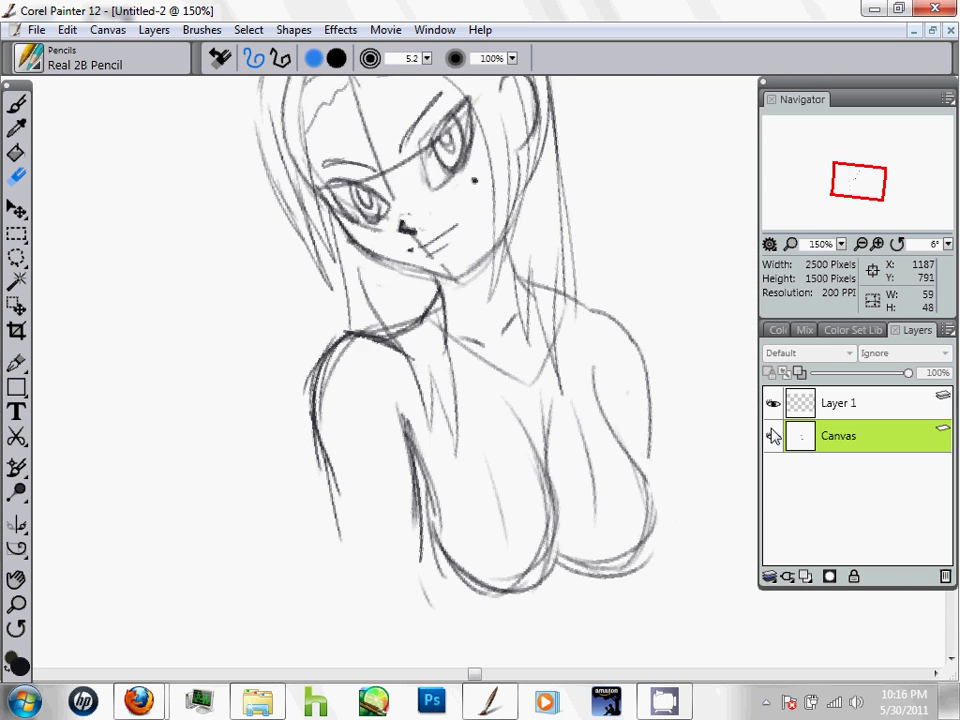
pyautogui.click(773, 438)
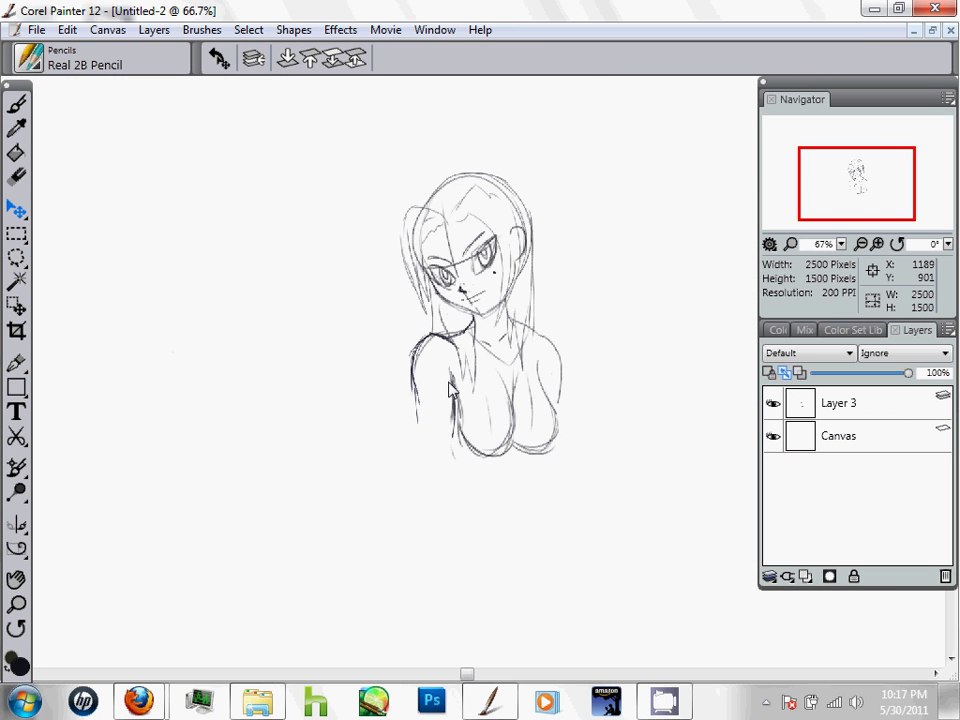
# - Darken the shoulder, upper arm and armpit lines on the figure's right side and refine the opposite arm's inner line
pyautogui.scroll(1, 450, 390)
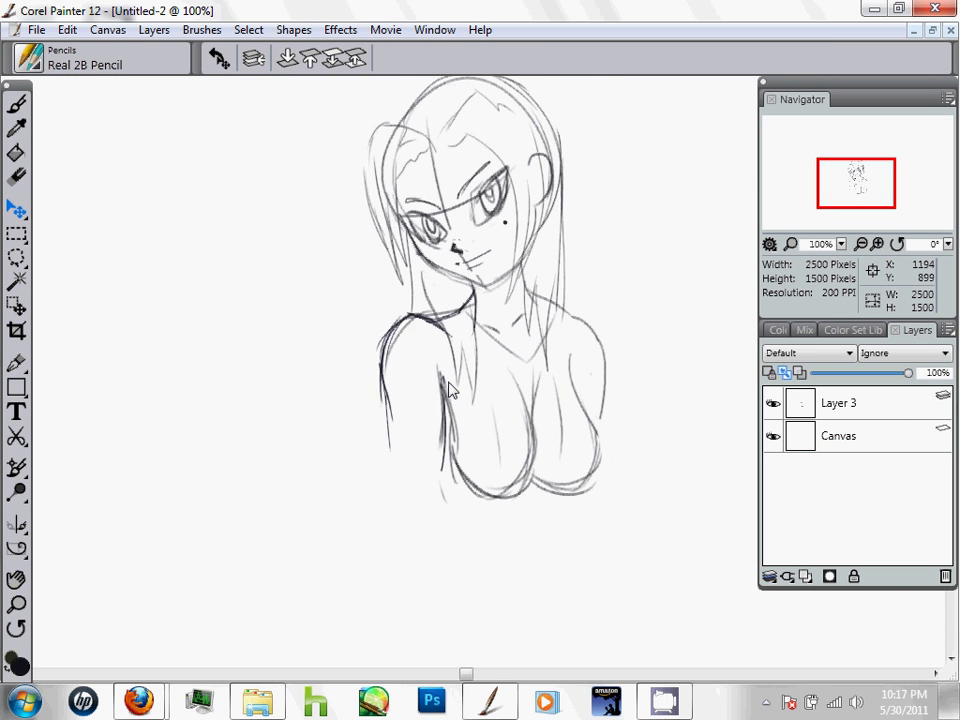
pyautogui.scroll(1, 450, 390)
pyautogui.press('b')
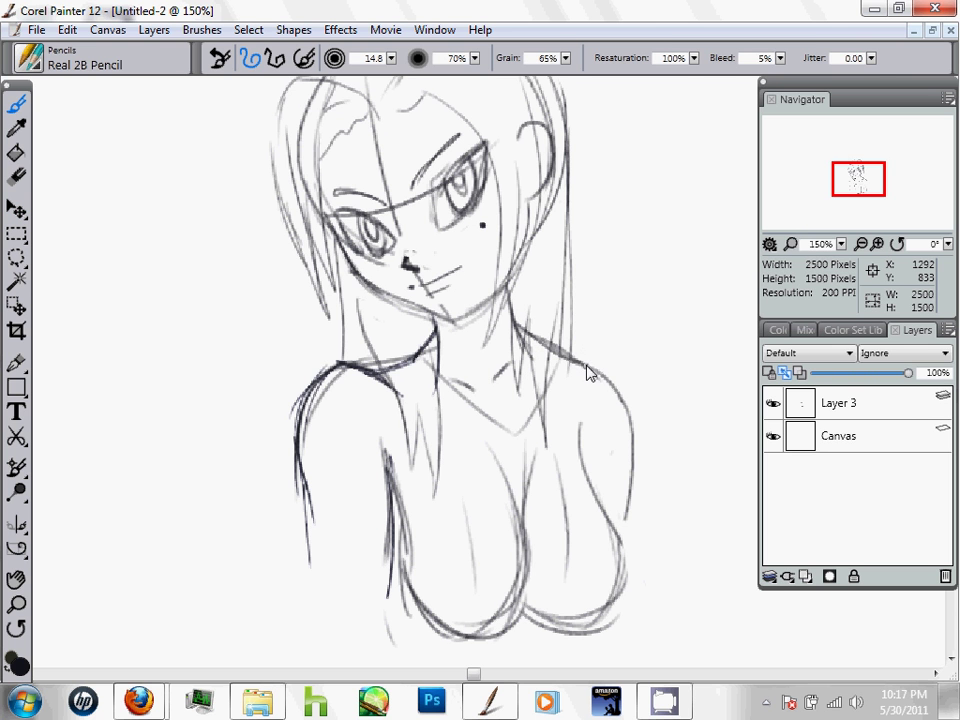
pyautogui.moveTo(584, 364)
pyautogui.mouseDown()
pyautogui.moveTo(631, 406)
pyautogui.moveTo(607, 378)
pyautogui.moveTo(632, 501)
pyautogui.moveTo(627, 398)
pyautogui.moveTo(633, 503)
pyautogui.mouseUp()
pyautogui.moveTo(581, 427); pyautogui.dragTo(586, 474)
pyautogui.moveTo(580, 387); pyautogui.dragTo(582, 451)
pyautogui.moveTo(574, 361); pyautogui.dragTo(584, 459)
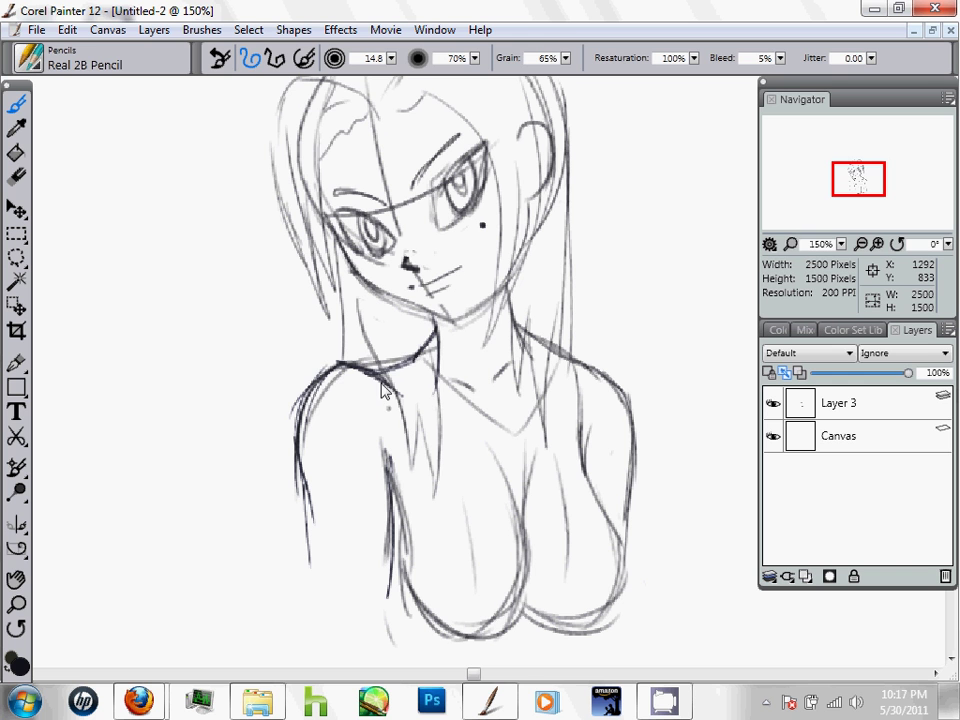
pyautogui.moveTo(387, 452); pyautogui.dragTo(401, 518)
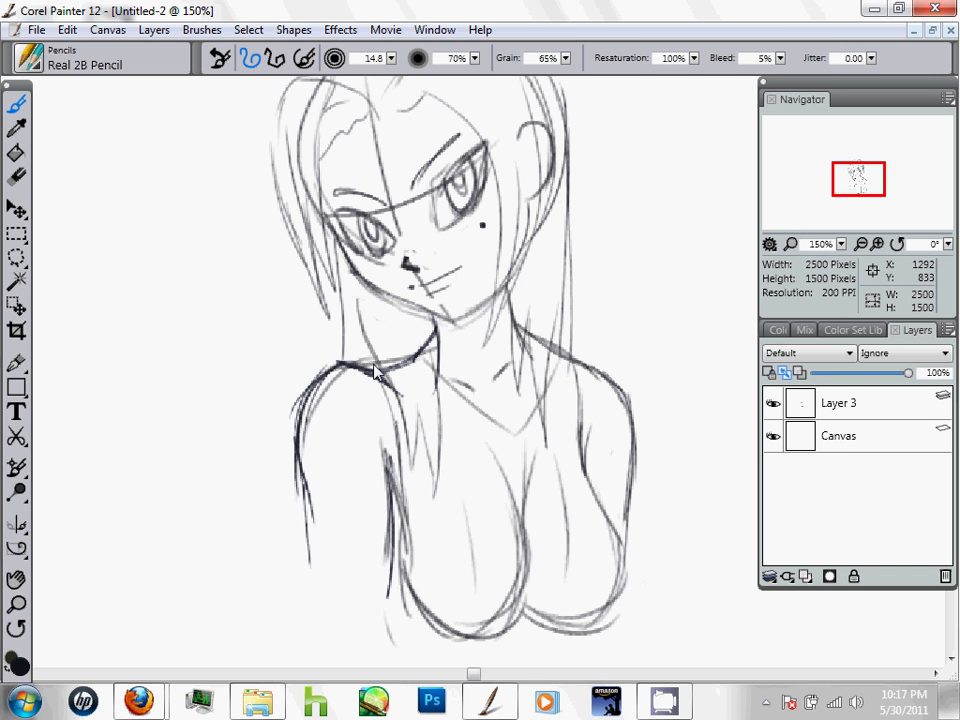
# - Draw a V-shaped neckline from the neck down to the chest and darken the hair strands over the collarbones
pyautogui.moveTo(437, 391)
pyautogui.mouseDown()
pyautogui.moveTo(521, 471)
pyautogui.moveTo(530, 421)
pyautogui.mouseUp()
pyautogui.moveTo(521, 468); pyautogui.dragTo(534, 363)
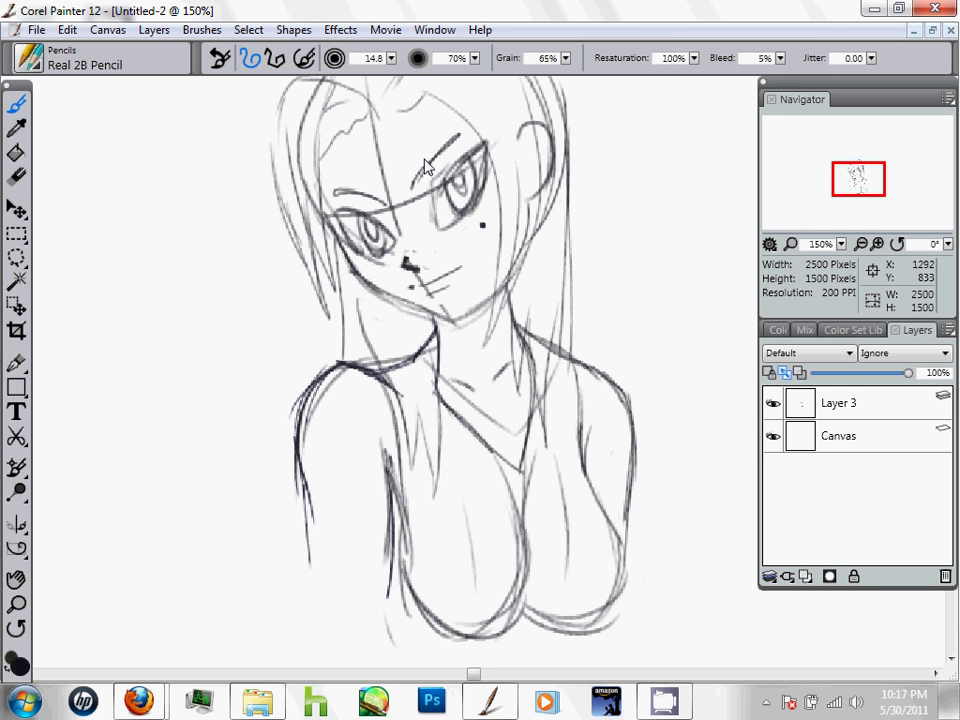
pyautogui.moveTo(512, 318); pyautogui.dragTo(567, 397)
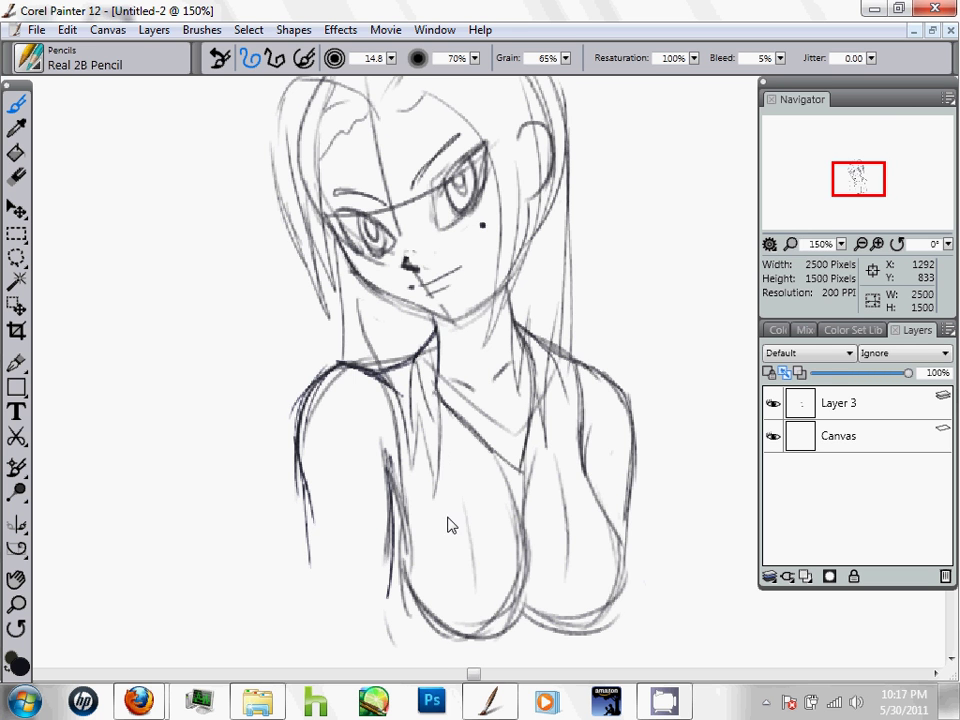
pyautogui.scroll(-5, 448, 523)
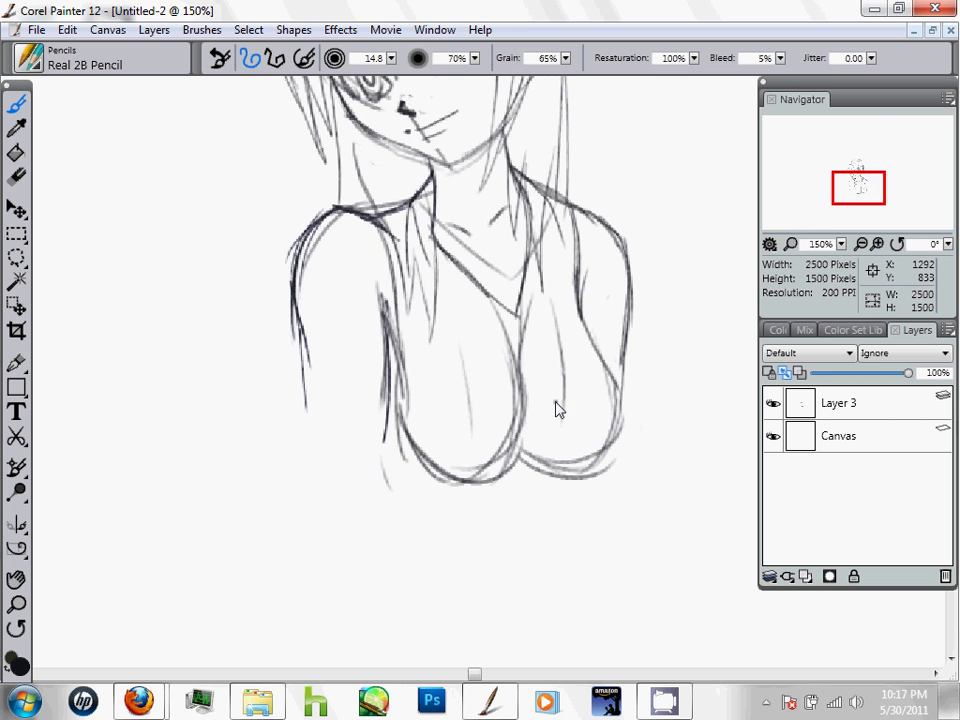
pyautogui.scroll(4, 557, 407)
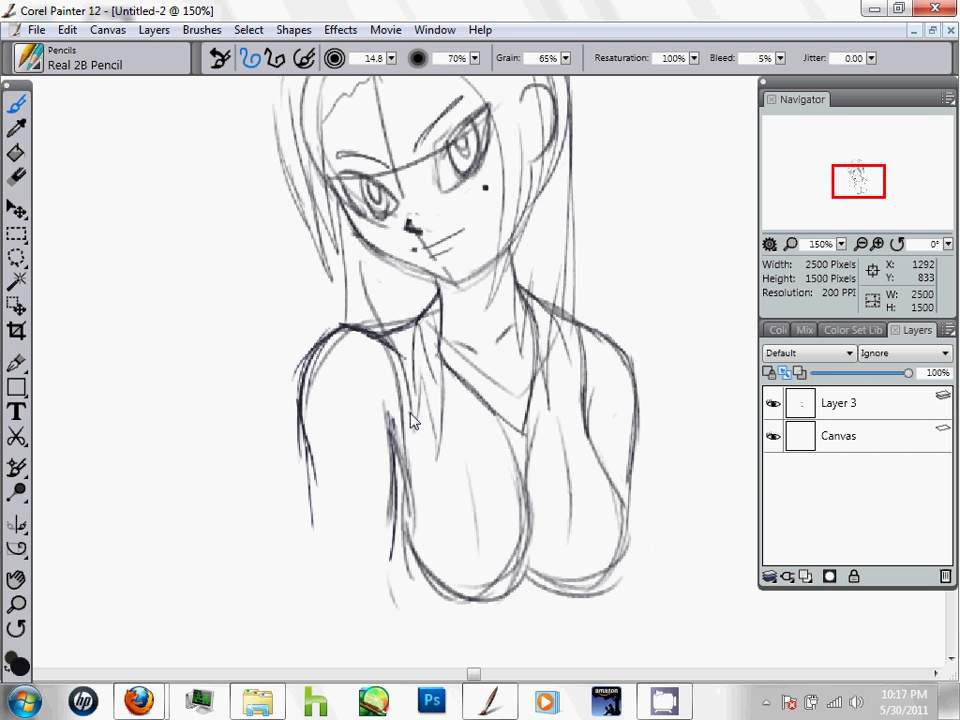
# - Darken both lines of the lower upper arm and the contours of the bust with firmer pencil strokes
pyautogui.moveTo(300, 385); pyautogui.dragTo(316, 559)
pyautogui.click(368, 505)
pyautogui.moveTo(395, 597)
pyautogui.mouseDown()
pyautogui.moveTo(387, 415)
pyautogui.moveTo(408, 519)
pyautogui.moveTo(490, 467)
pyautogui.moveTo(478, 592)
pyautogui.moveTo(526, 544)
pyautogui.moveTo(490, 592)
pyautogui.moveTo(528, 480)
pyautogui.mouseUp()
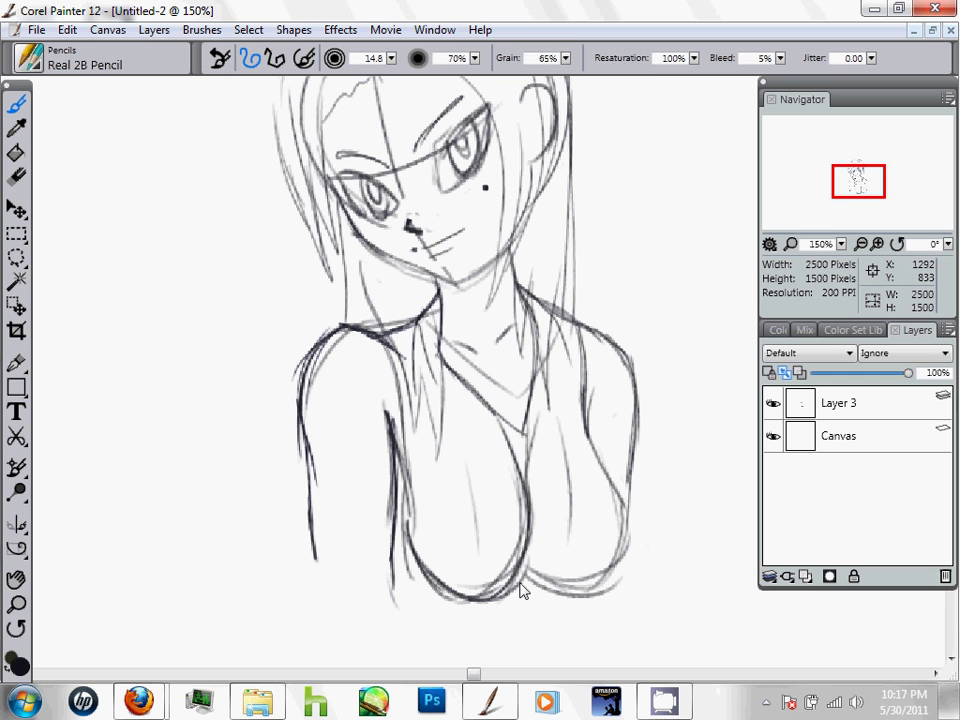
pyautogui.moveTo(521, 589)
pyautogui.mouseDown()
pyautogui.moveTo(606, 561)
pyautogui.moveTo(609, 573)
pyautogui.moveTo(621, 541)
pyautogui.mouseUp()
pyautogui.click(605, 513)
pyautogui.moveTo(591, 407); pyautogui.dragTo(620, 540)
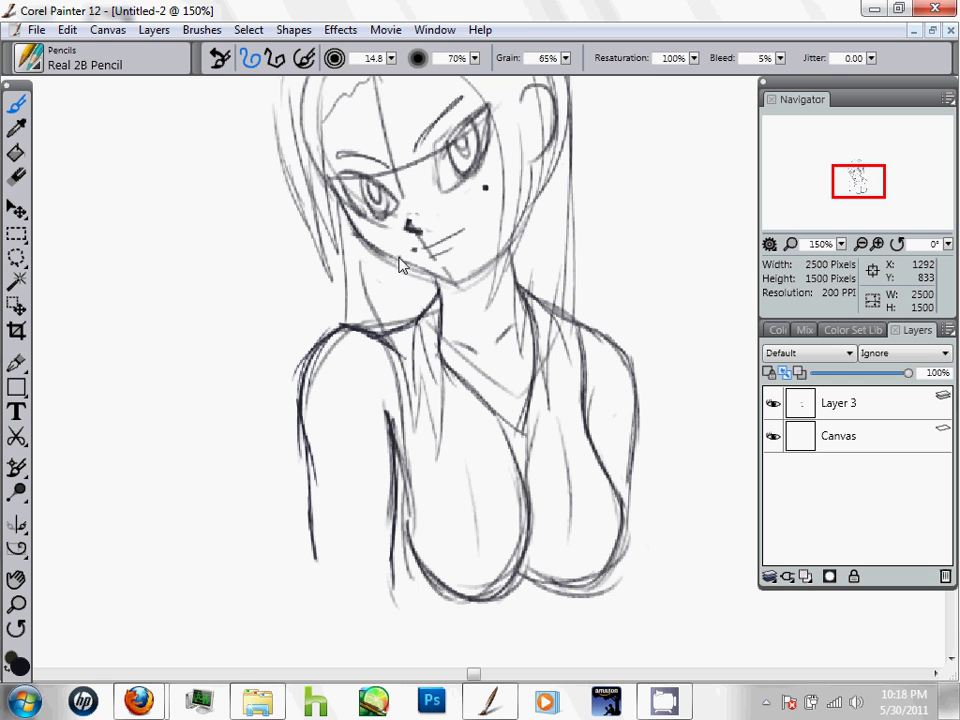
# - Add a new layer and sketch the notched shirt collar flap below the tilted side of the face
pyautogui.press('e')
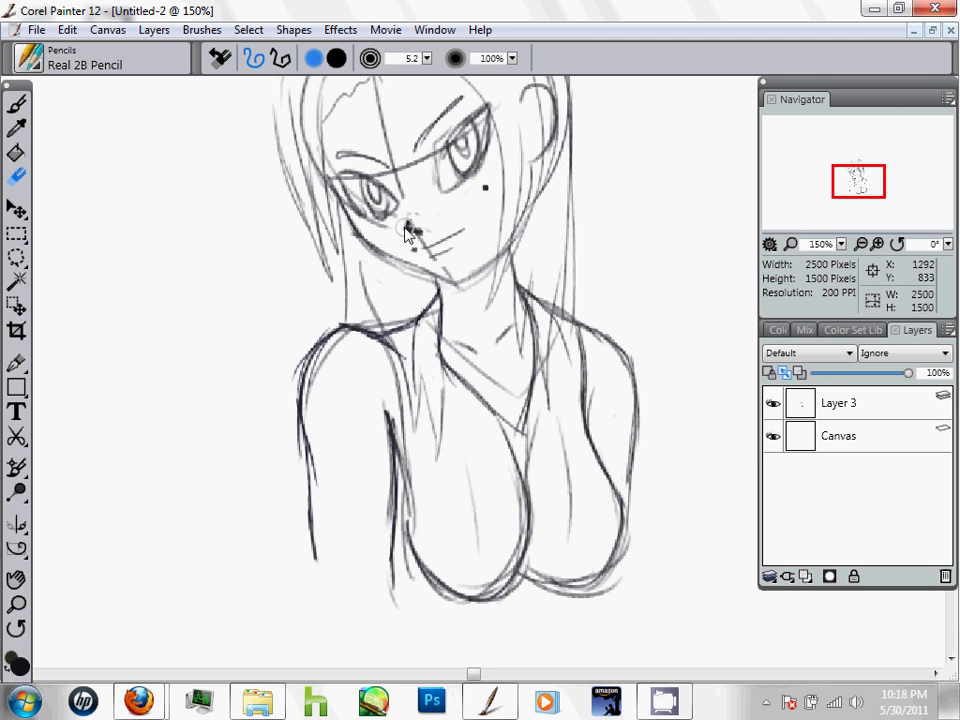
pyautogui.click(804, 579)
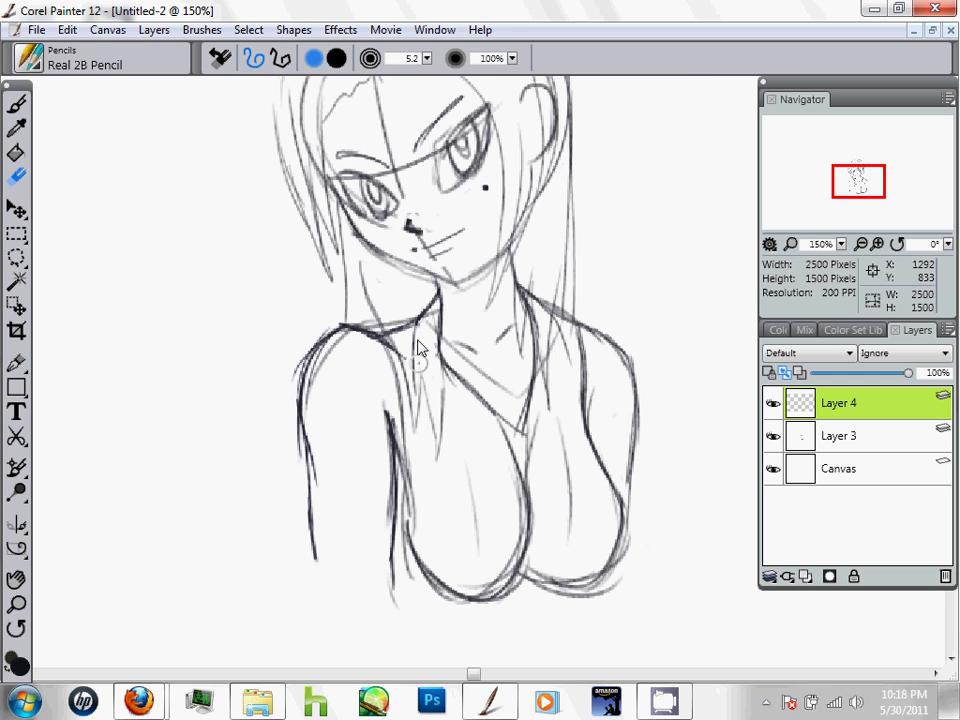
pyautogui.press('b')
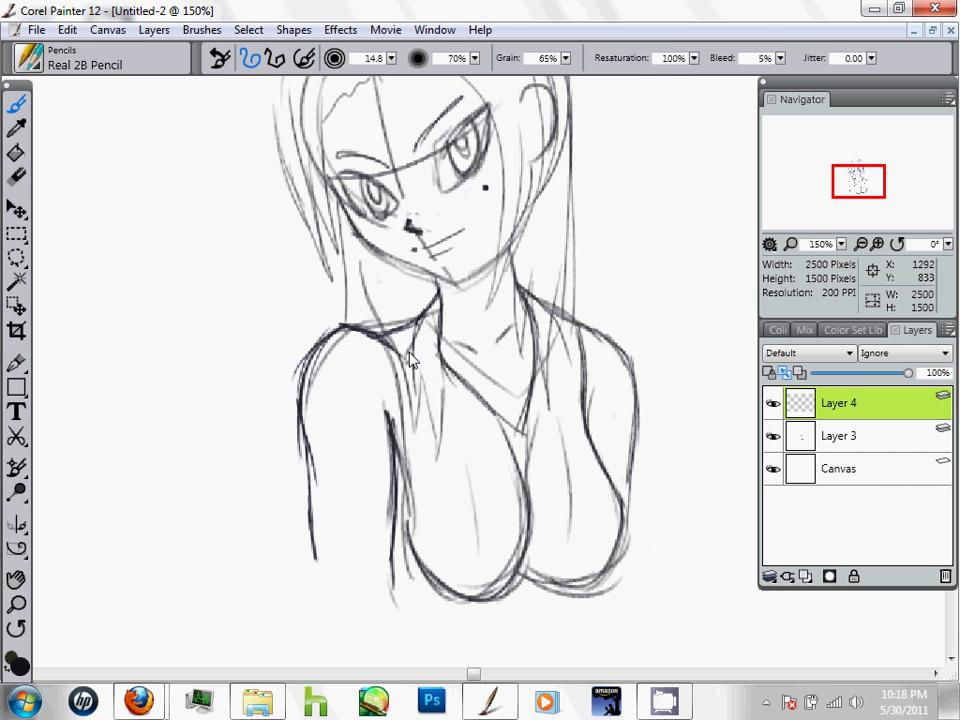
pyautogui.moveTo(424, 327); pyautogui.dragTo(391, 386)
pyautogui.moveTo(432, 396)
pyautogui.mouseDown()
pyautogui.moveTo(434, 422)
pyautogui.moveTo(514, 443)
pyautogui.moveTo(440, 353)
pyautogui.mouseUp()
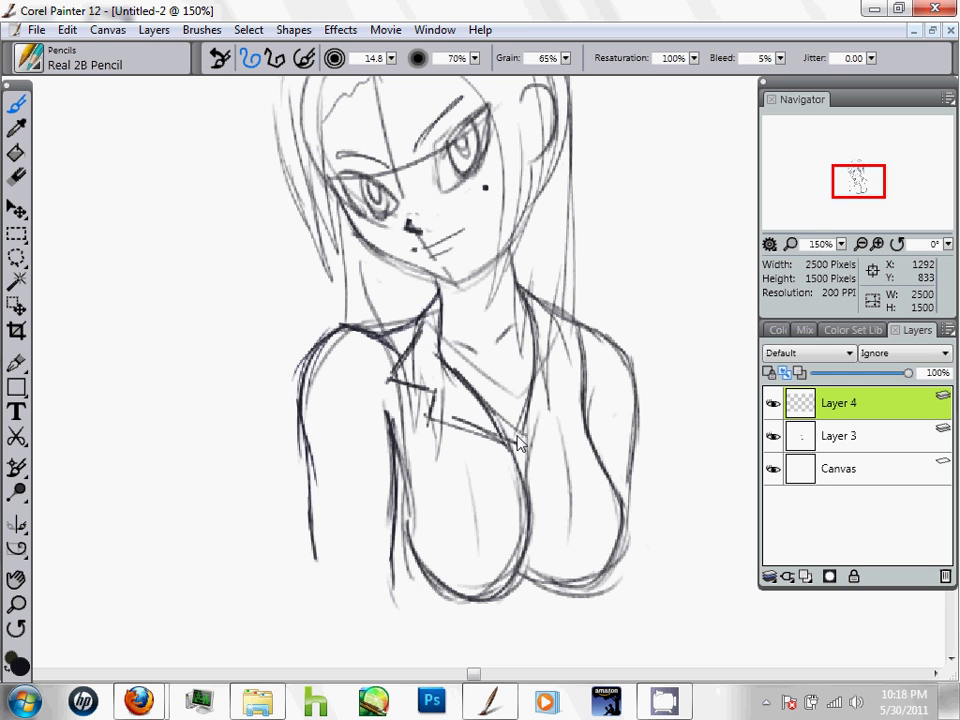
# - Close the bottom of the V neckline with a short line and add a small round button below it
pyautogui.moveTo(523, 416)
pyautogui.mouseDown()
pyautogui.moveTo(516, 457)
pyautogui.moveTo(518, 431)
pyautogui.moveTo(534, 416)
pyautogui.mouseUp()
pyautogui.moveTo(533, 418); pyautogui.dragTo(518, 460)
pyautogui.press('n')
pyautogui.moveTo(509, 434)
pyautogui.mouseDown()
pyautogui.moveTo(506, 443)
pyautogui.moveTo(518, 434)
pyautogui.moveTo(484, 434)
pyautogui.moveTo(478, 422)
pyautogui.moveTo(507, 433)
pyautogui.mouseUp()
pyautogui.press('b')
# - Draw the notched collar flap on the ear side, darken the first flap and add a short line above the button
pyautogui.moveTo(528, 292); pyautogui.dragTo(588, 332)
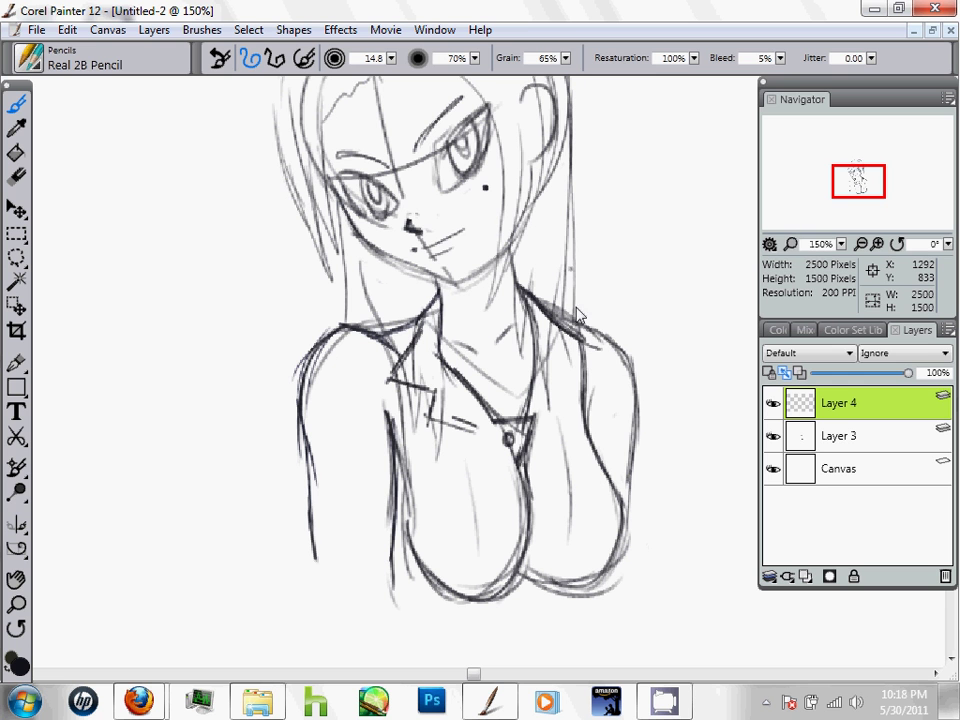
pyautogui.moveTo(537, 303)
pyautogui.mouseDown()
pyautogui.moveTo(584, 345)
pyautogui.moveTo(568, 321)
pyautogui.moveTo(560, 381)
pyautogui.moveTo(554, 342)
pyautogui.moveTo(570, 329)
pyautogui.moveTo(582, 393)
pyautogui.mouseUp()
pyautogui.moveTo(555, 312); pyautogui.dragTo(586, 347)
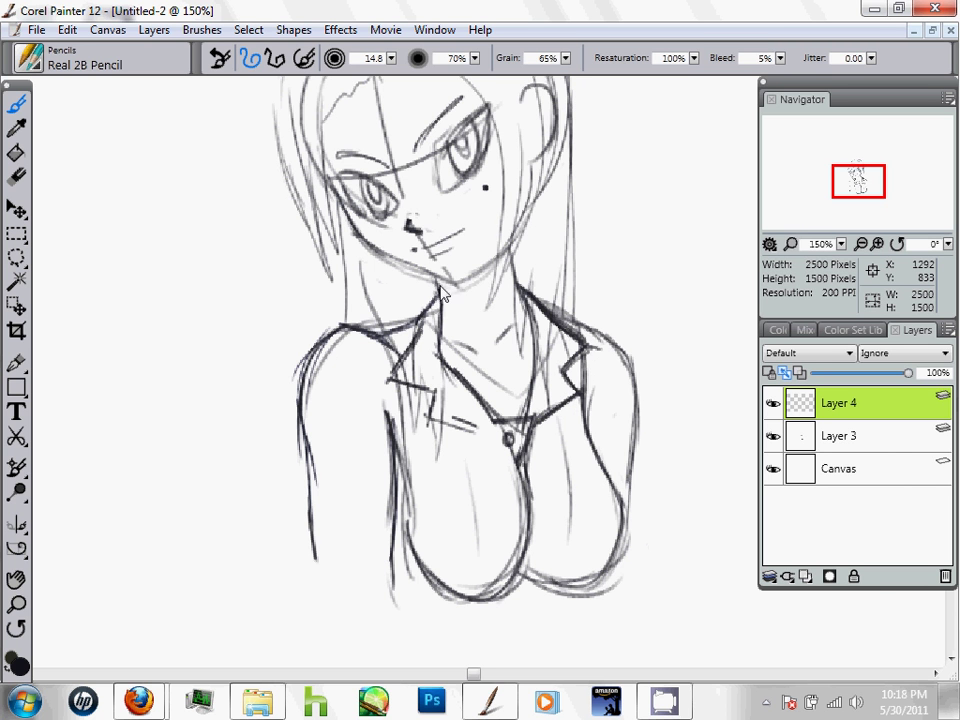
pyautogui.moveTo(440, 288); pyautogui.dragTo(400, 358)
pyautogui.moveTo(430, 311)
pyautogui.mouseDown()
pyautogui.moveTo(393, 383)
pyautogui.moveTo(436, 391)
pyautogui.mouseUp()
pyautogui.moveTo(436, 391)
pyautogui.mouseDown()
pyautogui.moveTo(454, 417)
pyautogui.moveTo(508, 447)
pyautogui.mouseUp()
pyautogui.moveTo(447, 420)
pyautogui.mouseDown()
pyautogui.moveTo(467, 369)
pyautogui.moveTo(501, 444)
pyautogui.mouseUp()
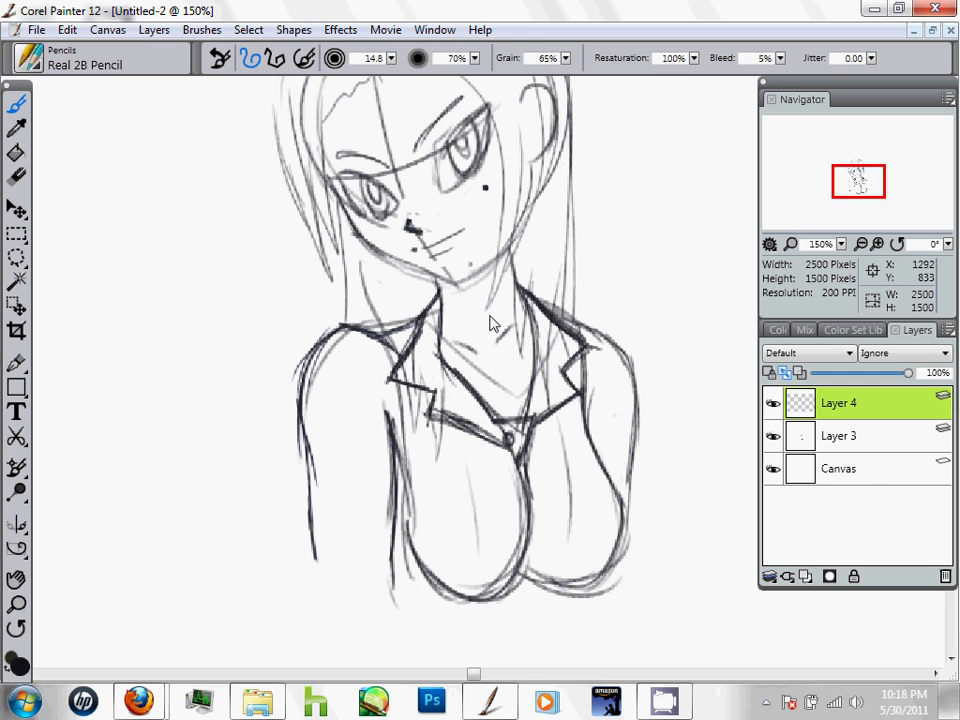
pyautogui.moveTo(508, 391); pyautogui.dragTo(509, 421)
pyautogui.click(501, 372)
# - On Layer 3, darken the long hair strands falling over the collar and shoulders on both sides
pyautogui.press('n')
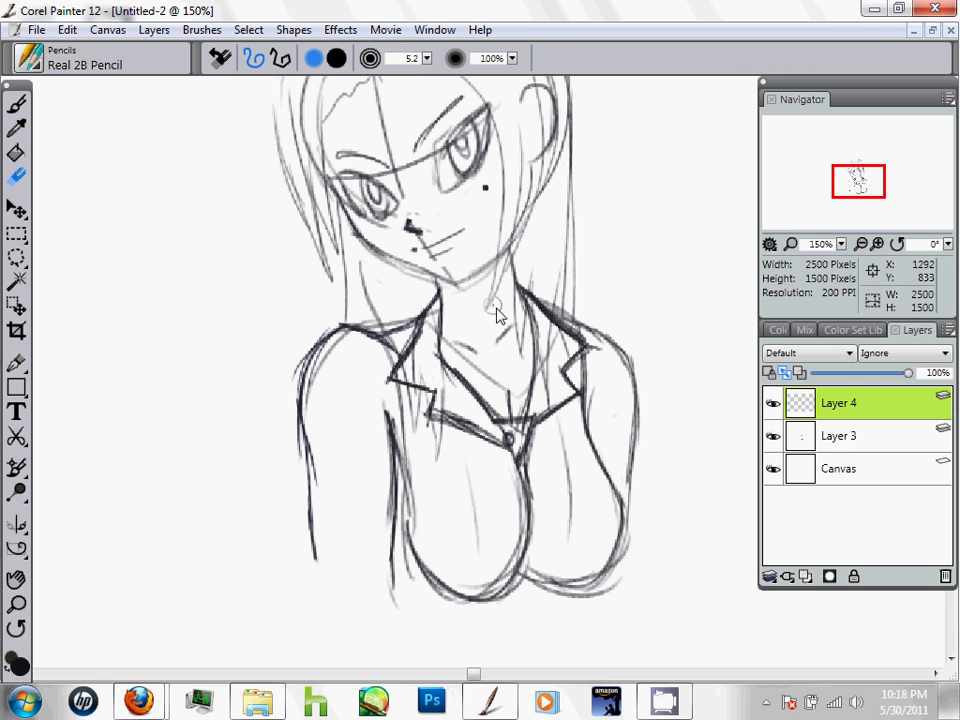
pyautogui.click(838, 438)
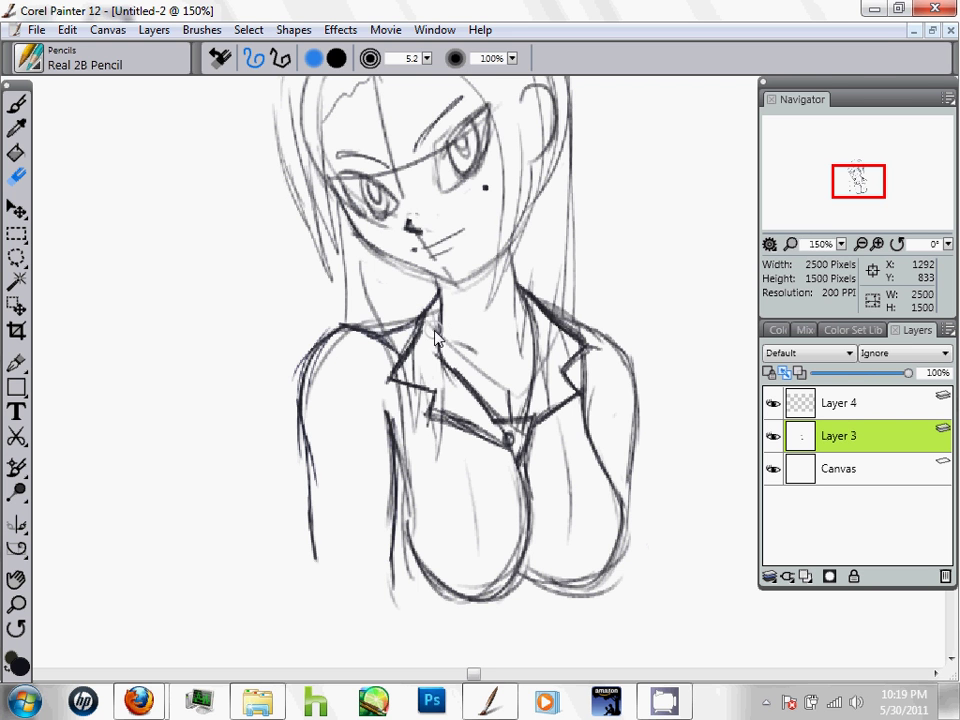
pyautogui.press('b')
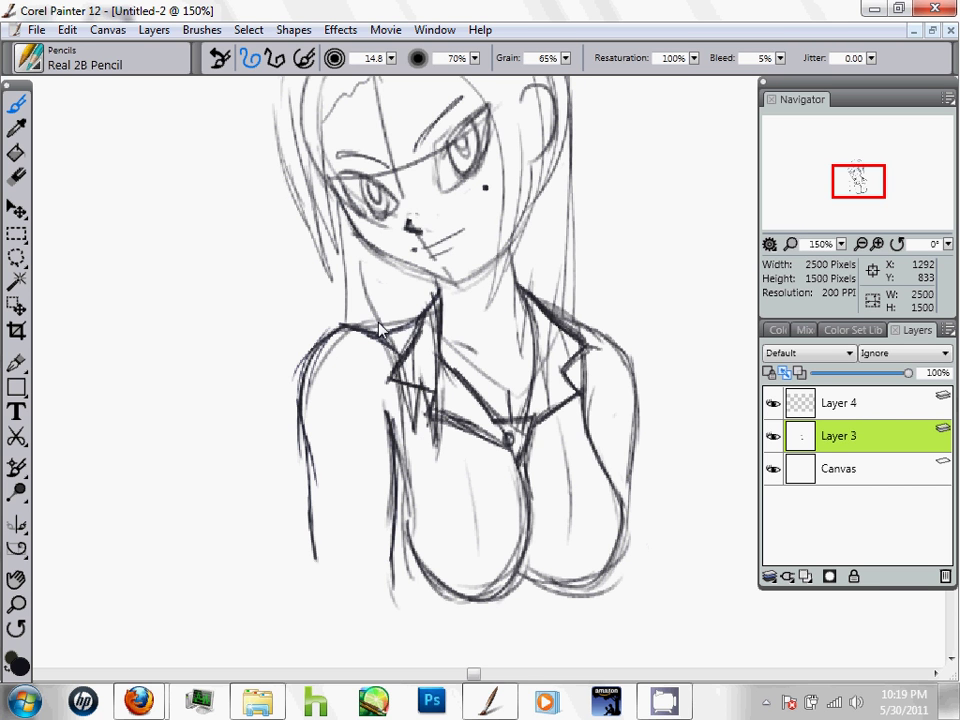
pyautogui.moveTo(357, 263); pyautogui.dragTo(408, 398)
pyautogui.moveTo(528, 274)
pyautogui.mouseDown()
pyautogui.moveTo(537, 350)
pyautogui.moveTo(552, 278)
pyautogui.moveTo(563, 348)
pyautogui.moveTo(563, 199)
pyautogui.mouseUp()
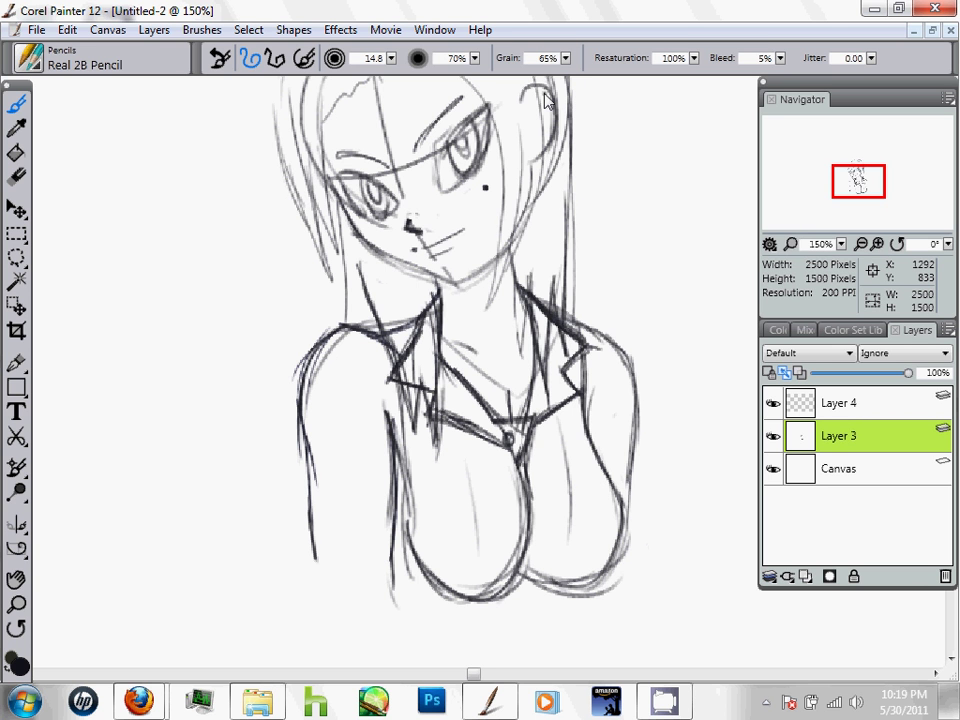
pyautogui.moveTo(569, 175); pyautogui.dragTo(580, 340)
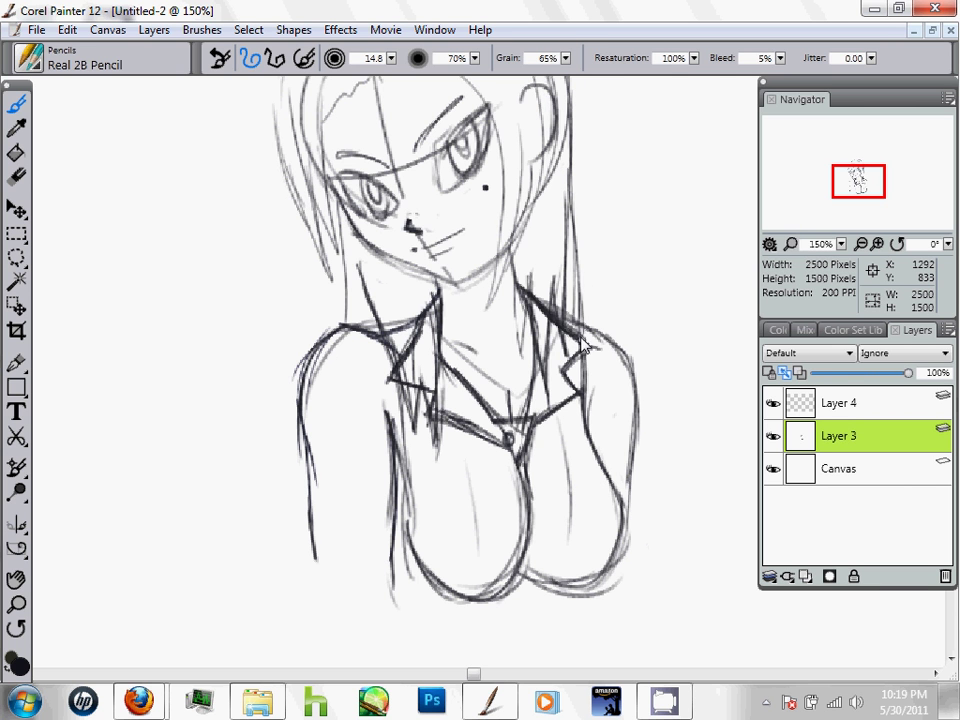
pyautogui.moveTo(348, 335); pyautogui.dragTo(343, 213)
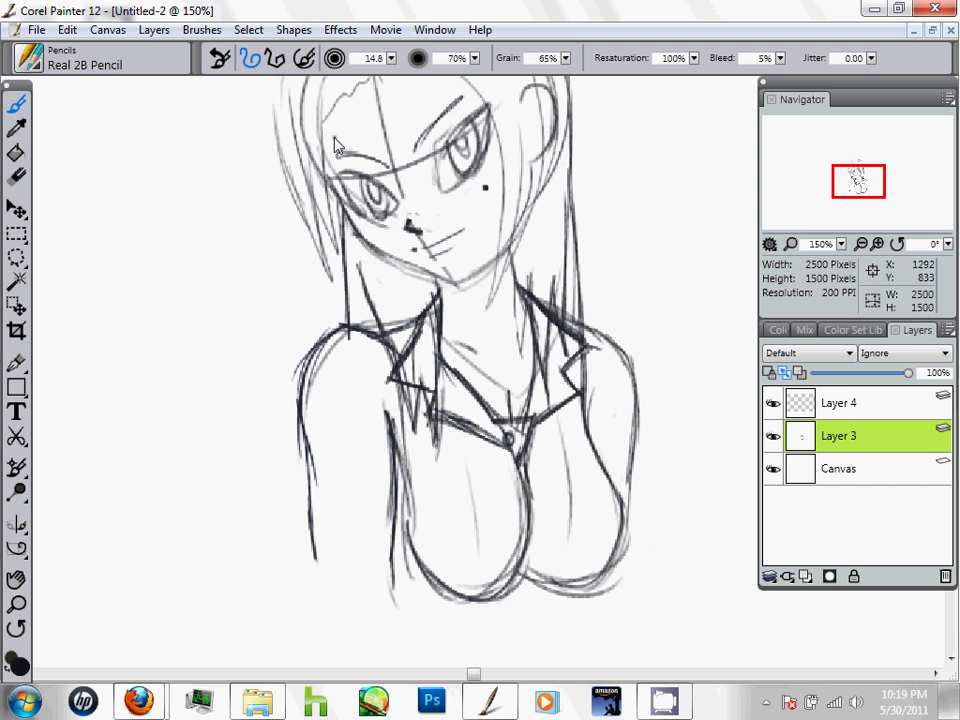
# - Redraw the jagged hairline across the forehead and darken the peaked parting of the hair above it
pyautogui.moveTo(422, 466); pyautogui.dragTo(469, 585)
pyautogui.moveTo(456, 488); pyautogui.dragTo(444, 468)
pyautogui.hotkey('ctrl', '-')
pyautogui.hotkey('ctrl', '-')
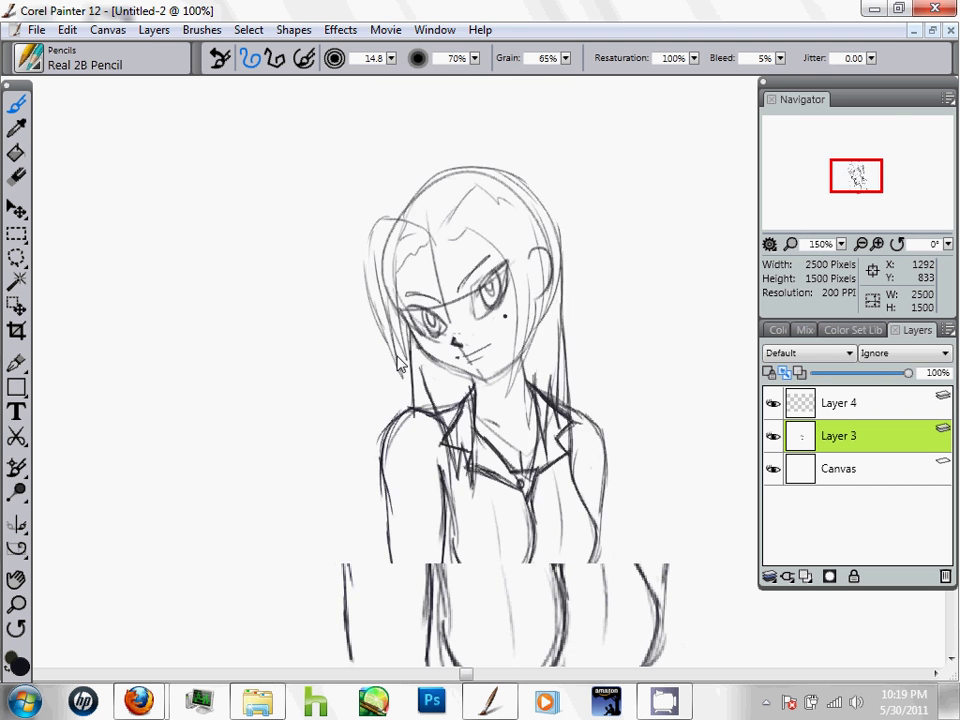
pyautogui.hotkey('ctrl', '+')
pyautogui.hotkey('ctrl', '+')
pyautogui.moveTo(447, 350); pyautogui.dragTo(419, 385)
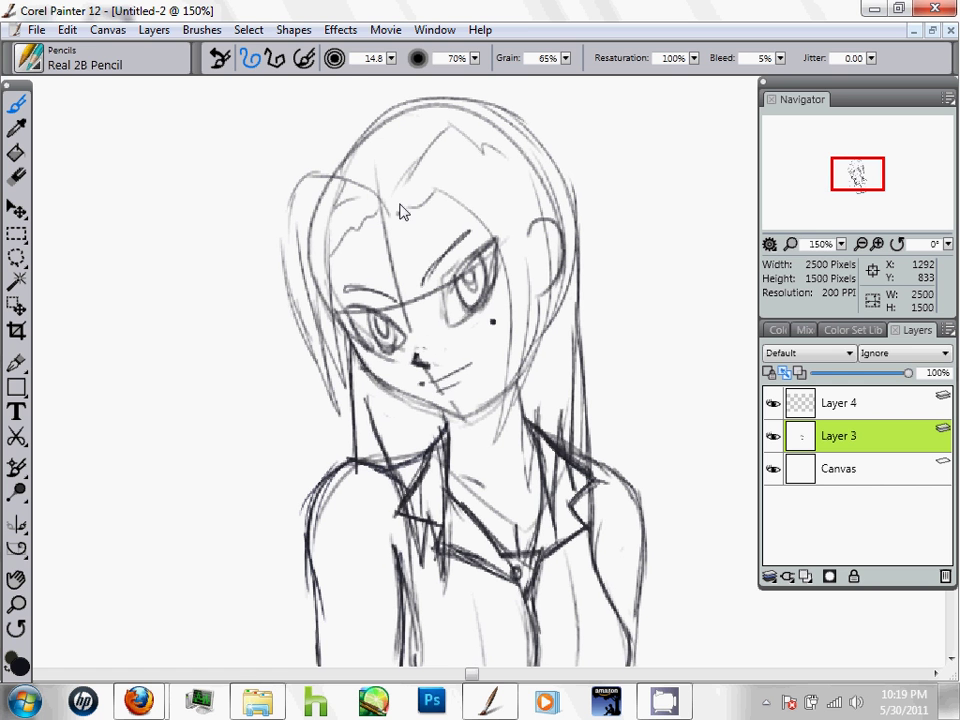
pyautogui.moveTo(418, 211)
pyautogui.mouseDown()
pyautogui.moveTo(370, 199)
pyautogui.moveTo(385, 213)
pyautogui.moveTo(336, 250)
pyautogui.mouseUp()
pyautogui.moveTo(393, 196)
pyautogui.mouseDown()
pyautogui.moveTo(449, 130)
pyautogui.moveTo(495, 178)
pyautogui.moveTo(516, 157)
pyautogui.moveTo(530, 170)
pyautogui.moveTo(556, 262)
pyautogui.mouseUp()
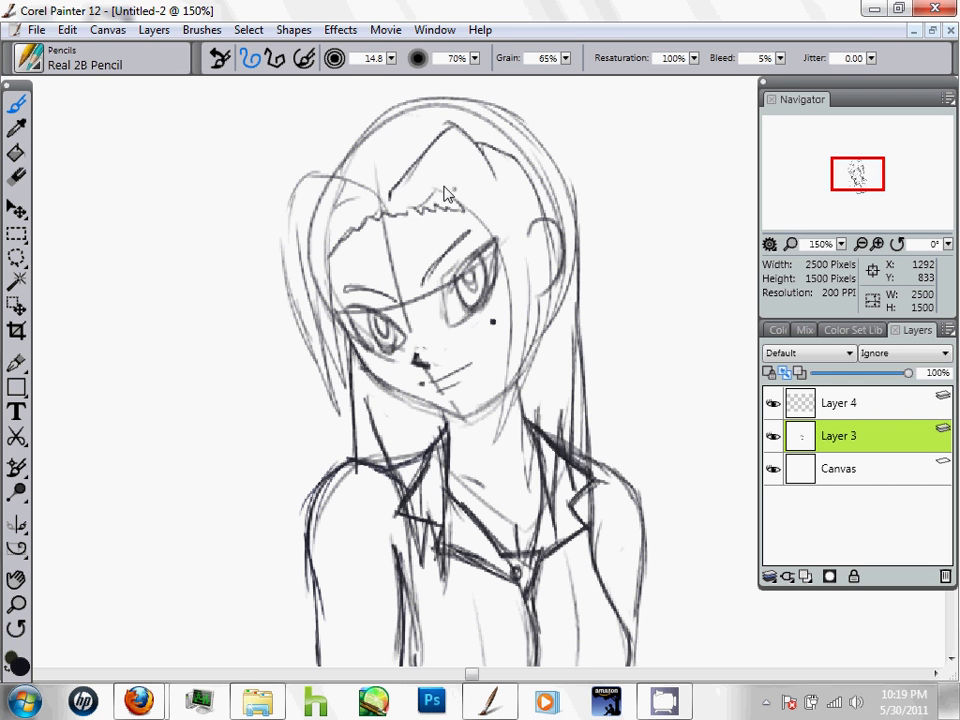
# - Darken the hair strands running down between the eye and the ear to the jaw
pyautogui.moveTo(440, 188)
pyautogui.mouseDown()
pyautogui.moveTo(463, 208)
pyautogui.moveTo(499, 347)
pyautogui.mouseUp()
pyautogui.moveTo(489, 218)
pyautogui.mouseDown()
pyautogui.moveTo(507, 387)
pyautogui.moveTo(498, 445)
pyautogui.mouseUp()
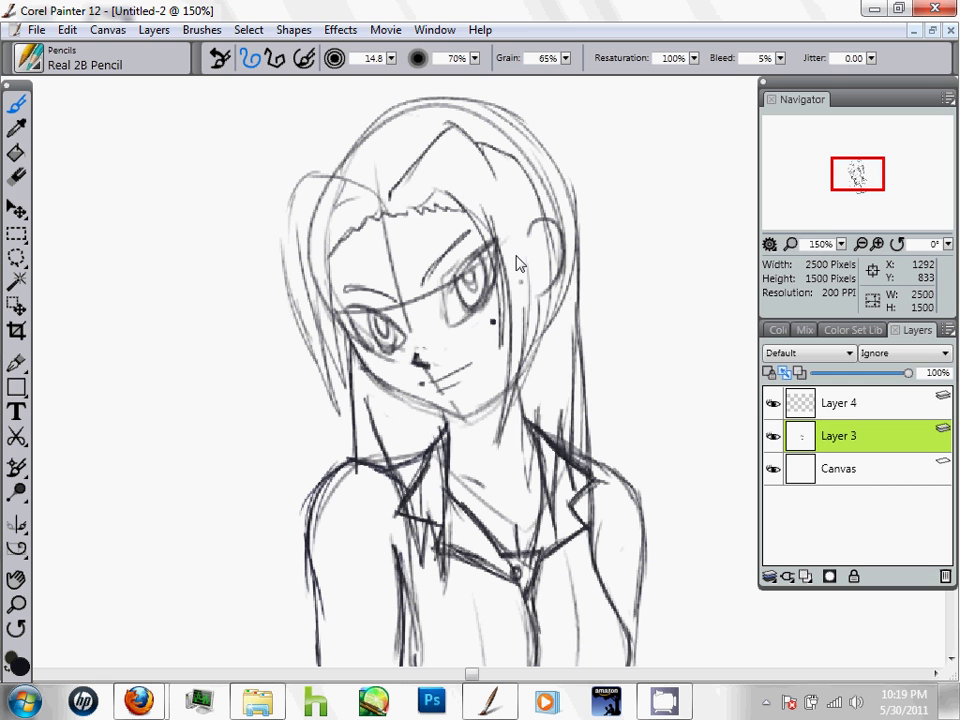
pyautogui.moveTo(516, 256); pyautogui.dragTo(515, 403)
pyautogui.moveTo(527, 228); pyautogui.dragTo(517, 381)
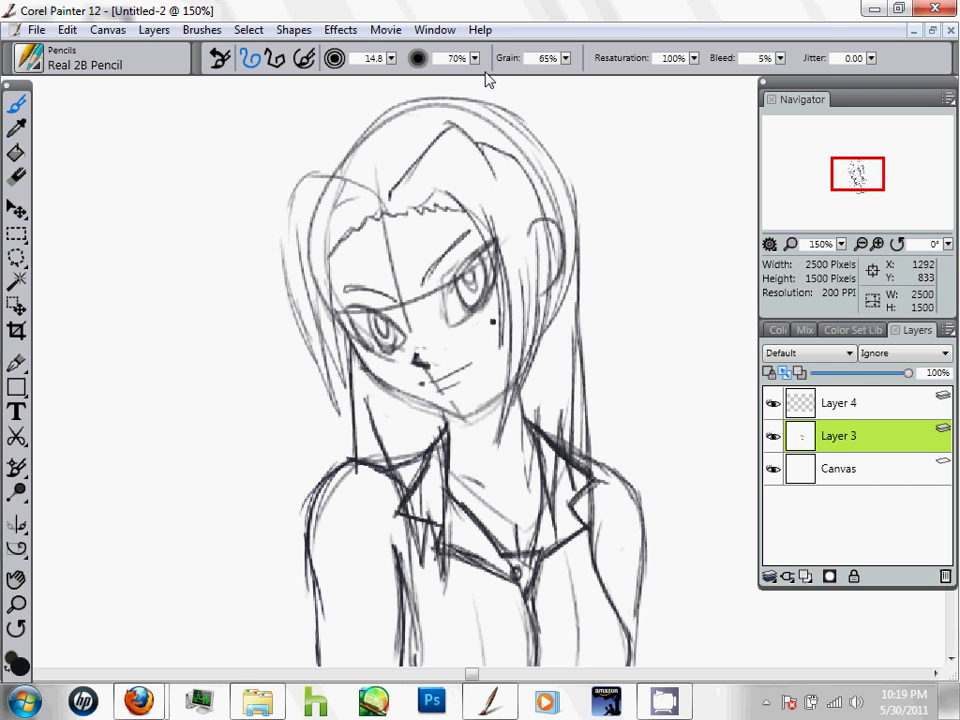
# - Darken the pointed bangs on the side of the face away from the ear and outline their rounded top
pyautogui.moveTo(289, 281); pyautogui.dragTo(335, 404)
pyautogui.moveTo(319, 327); pyautogui.dragTo(340, 411)
pyautogui.moveTo(330, 318); pyautogui.dragTo(349, 388)
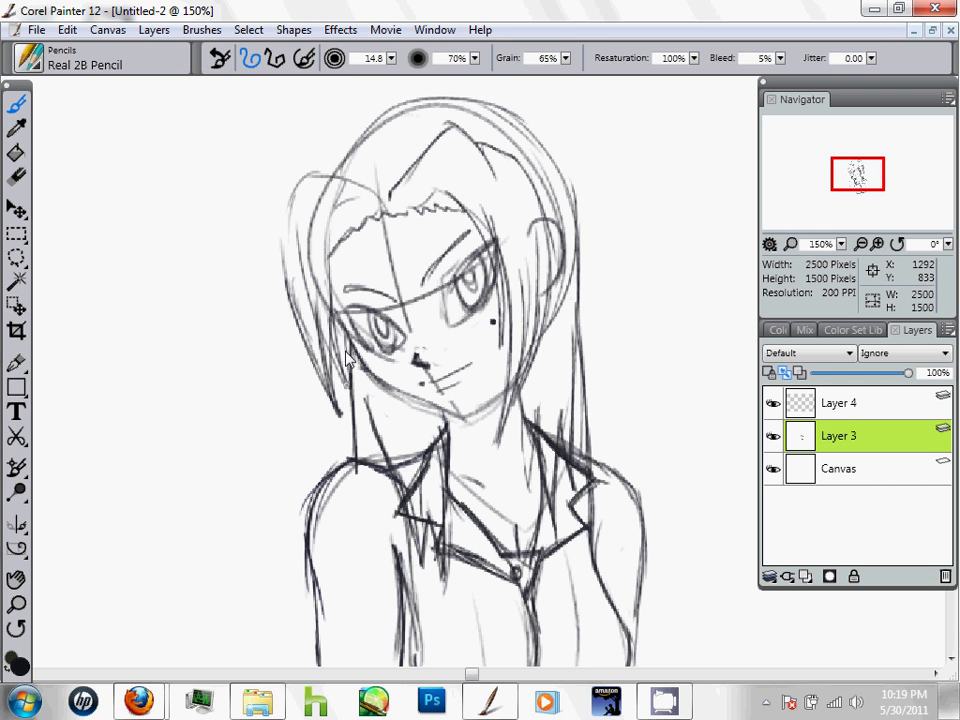
pyautogui.moveTo(290, 270); pyautogui.dragTo(295, 320)
pyautogui.moveTo(302, 197); pyautogui.dragTo(296, 325)
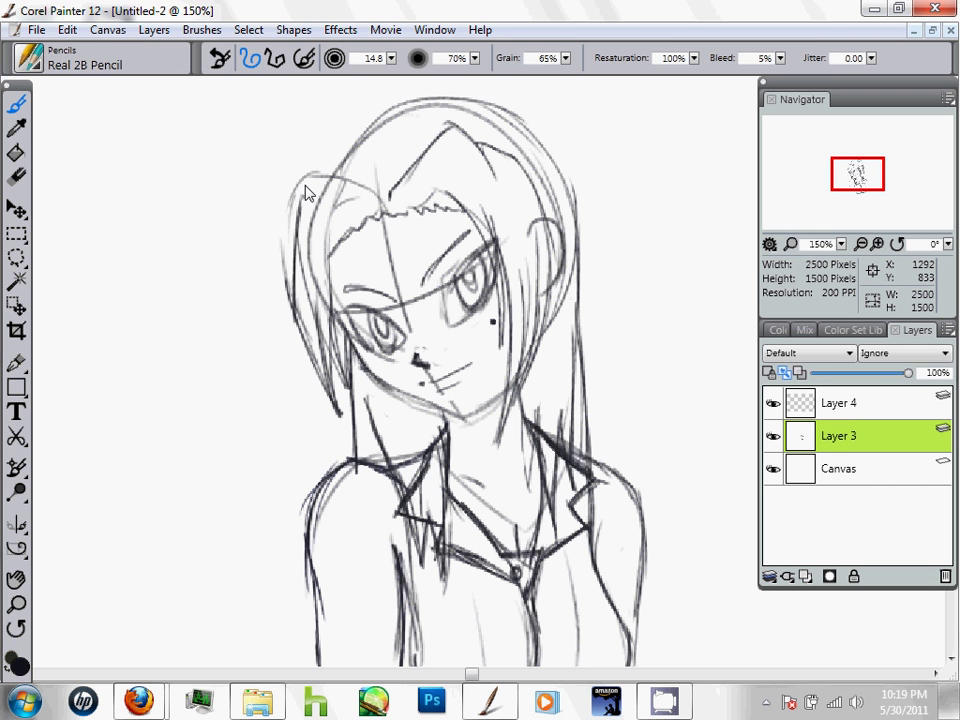
pyautogui.moveTo(309, 175)
pyautogui.mouseDown()
pyautogui.moveTo(300, 212)
pyautogui.moveTo(381, 211)
pyautogui.moveTo(372, 190)
pyautogui.moveTo(295, 255)
pyautogui.moveTo(296, 268)
pyautogui.mouseUp()
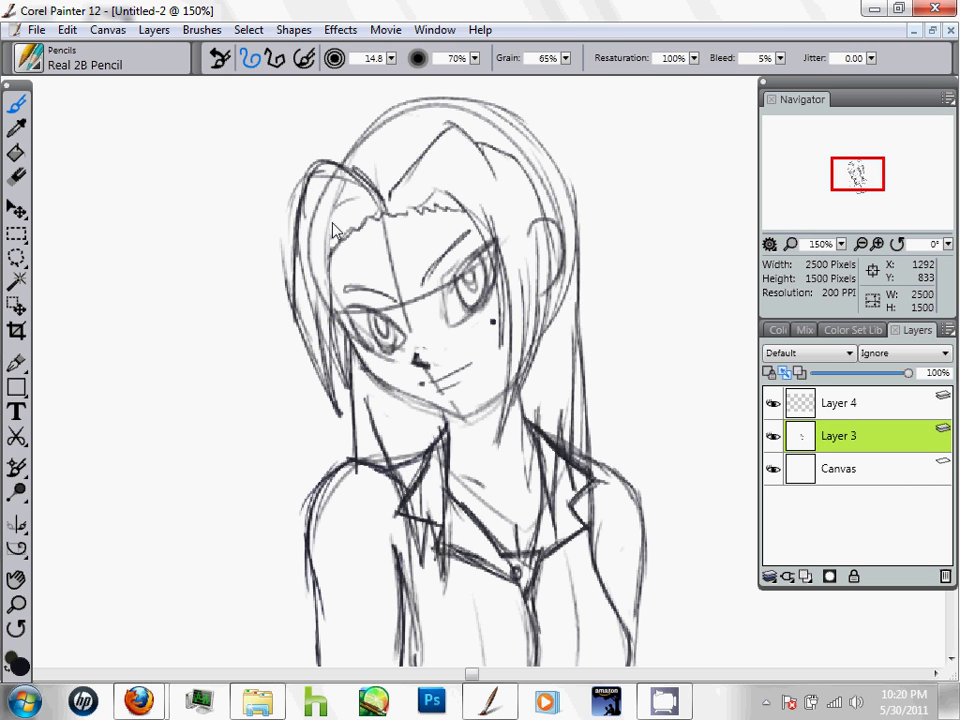
pyautogui.moveTo(333, 224)
pyautogui.mouseDown()
pyautogui.moveTo(327, 282)
pyautogui.moveTo(336, 222)
pyautogui.moveTo(333, 252)
pyautogui.mouseUp()
pyautogui.moveTo(351, 384)
pyautogui.mouseDown()
pyautogui.moveTo(349, 420)
pyautogui.moveTo(365, 350)
pyautogui.mouseUp()
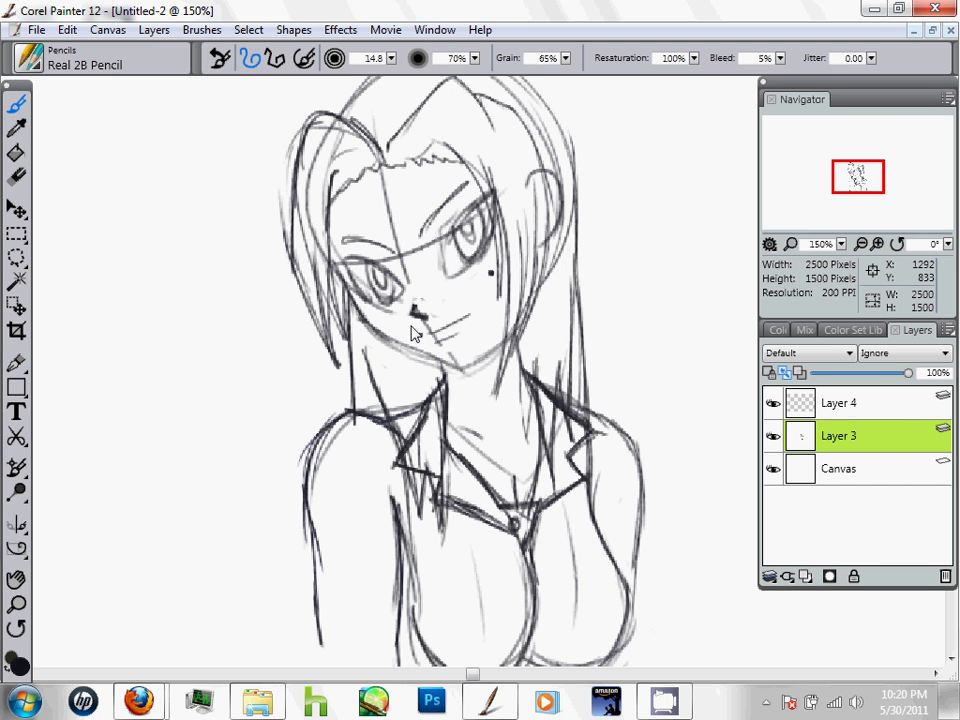
# - Erase the collar lines on Layer 4 where the hair overlaps them, and make Layer 3 active again
pyautogui.click(833, 405)
pyautogui.press('n')
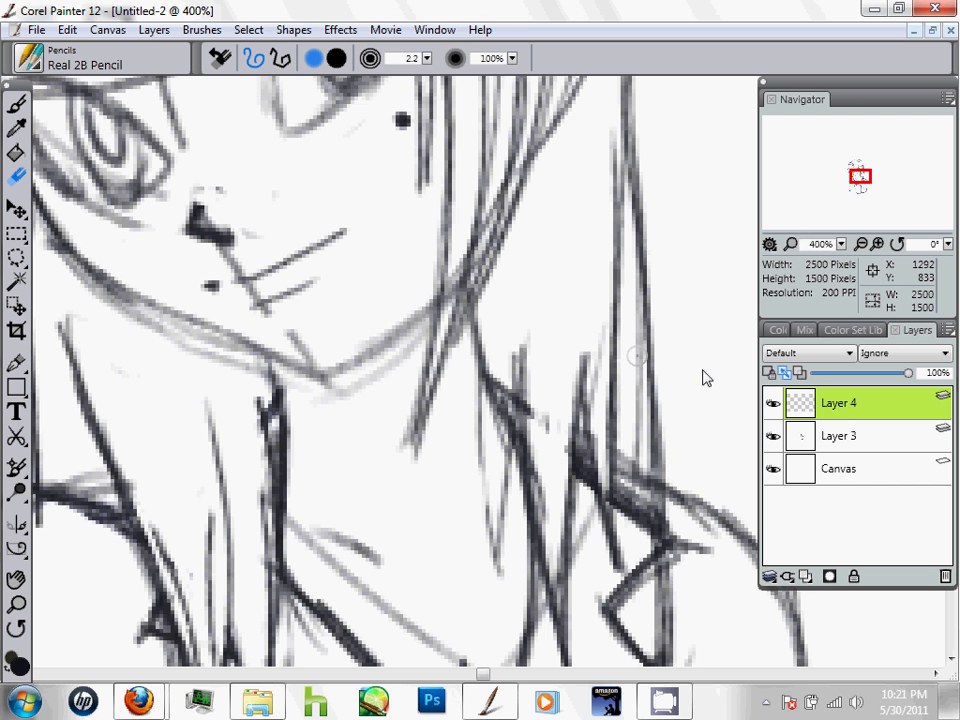
pyautogui.click(836, 434)
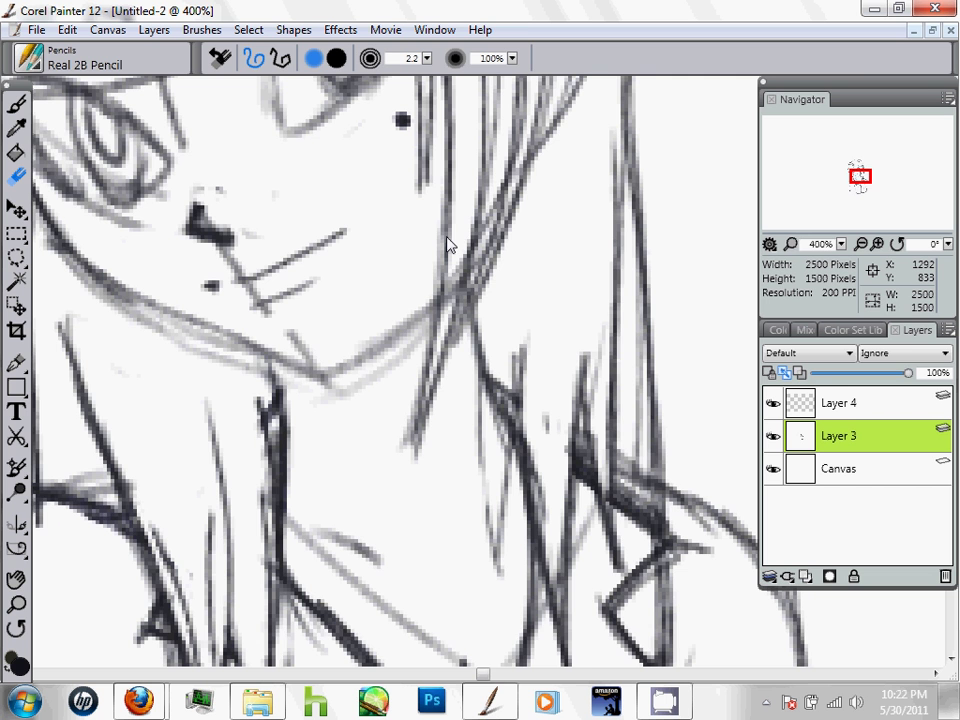
pyautogui.scroll(-4, 448, 245)
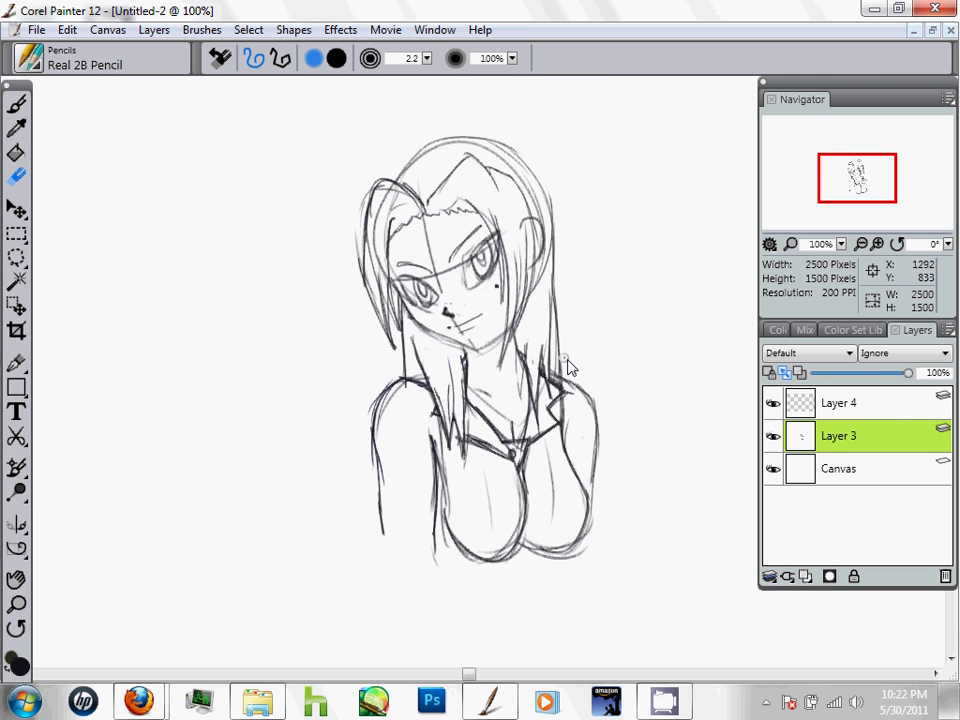
# - Touch up the shoulder and upper arm line on the ear side of the figure with the pencil
pyautogui.press('b')
pyautogui.moveTo(553, 373)
pyautogui.mouseDown()
pyautogui.moveTo(595, 410)
pyautogui.moveTo(592, 401)
pyautogui.moveTo(590, 477)
pyautogui.mouseUp()
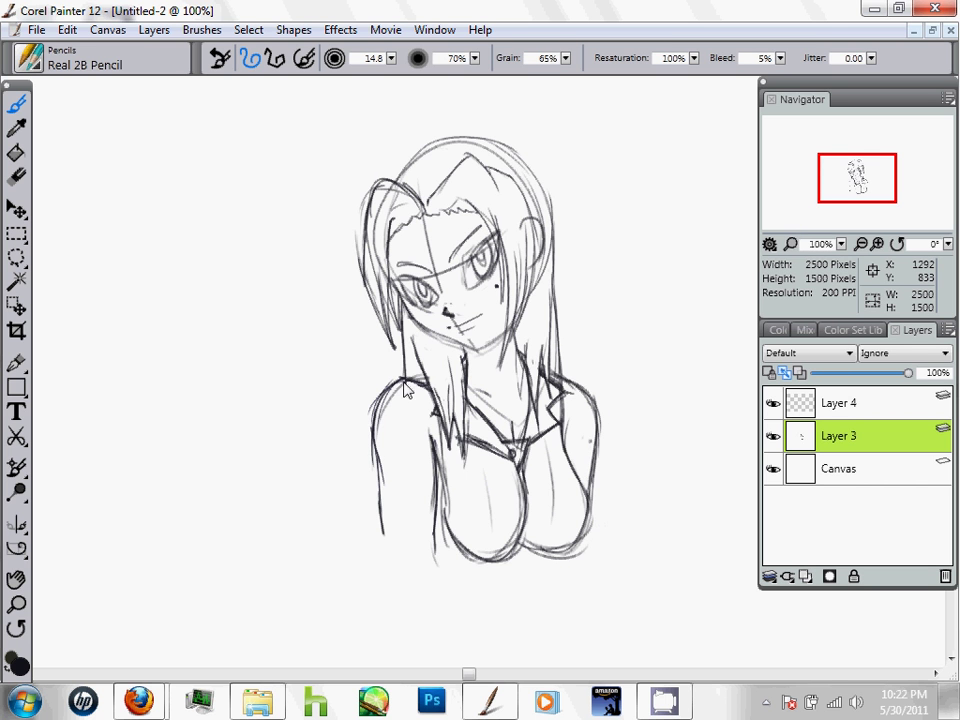
pyautogui.moveTo(430, 460)
pyautogui.mouseDown()
pyautogui.moveTo(450, 478)
pyautogui.moveTo(471, 478)
pyautogui.mouseUp()
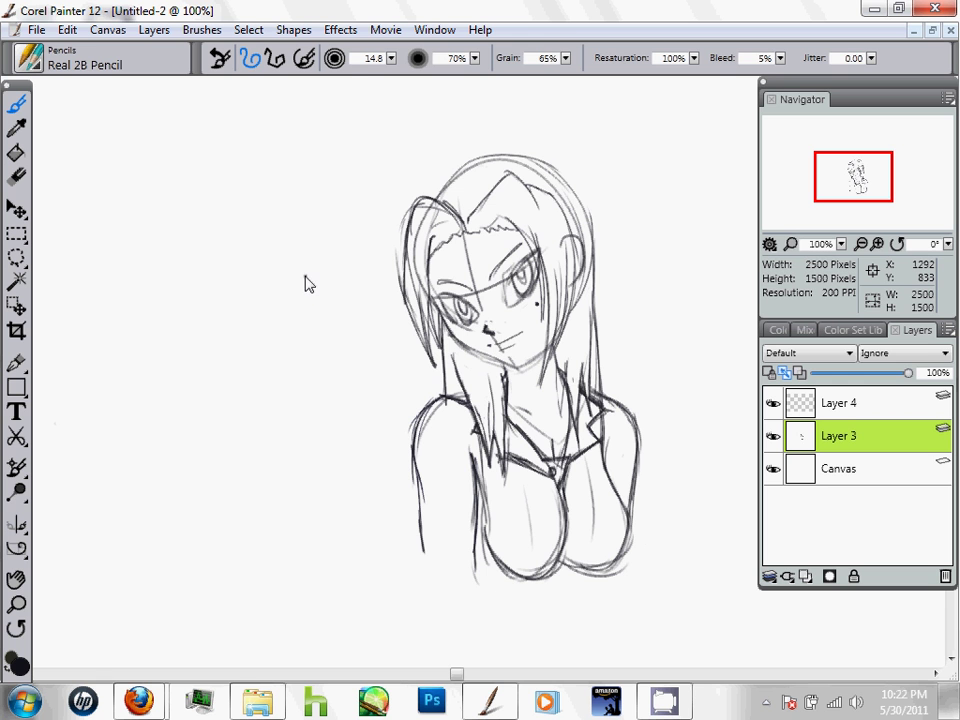
# - Handwrite "Rough Draft" with the pencil in the empty area beside the character's head
pyautogui.moveTo(266, 250)
pyautogui.mouseDown()
pyautogui.moveTo(278, 278)
pyautogui.moveTo(291, 279)
pyautogui.moveTo(304, 261)
pyautogui.moveTo(315, 272)
pyautogui.moveTo(330, 240)
pyautogui.moveTo(328, 208)
pyautogui.moveTo(354, 199)
pyautogui.mouseUp()
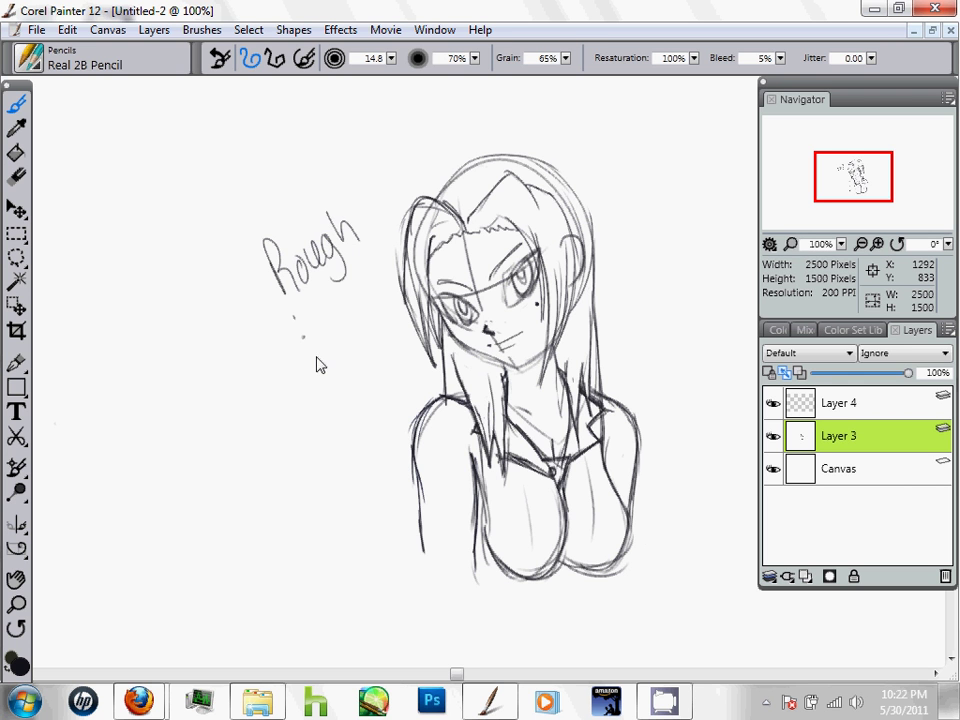
pyautogui.moveTo(300, 318)
pyautogui.mouseDown()
pyautogui.moveTo(332, 336)
pyautogui.moveTo(365, 328)
pyautogui.mouseUp()
pyautogui.moveTo(350, 322); pyautogui.dragTo(367, 311)
pyautogui.click(369, 338)
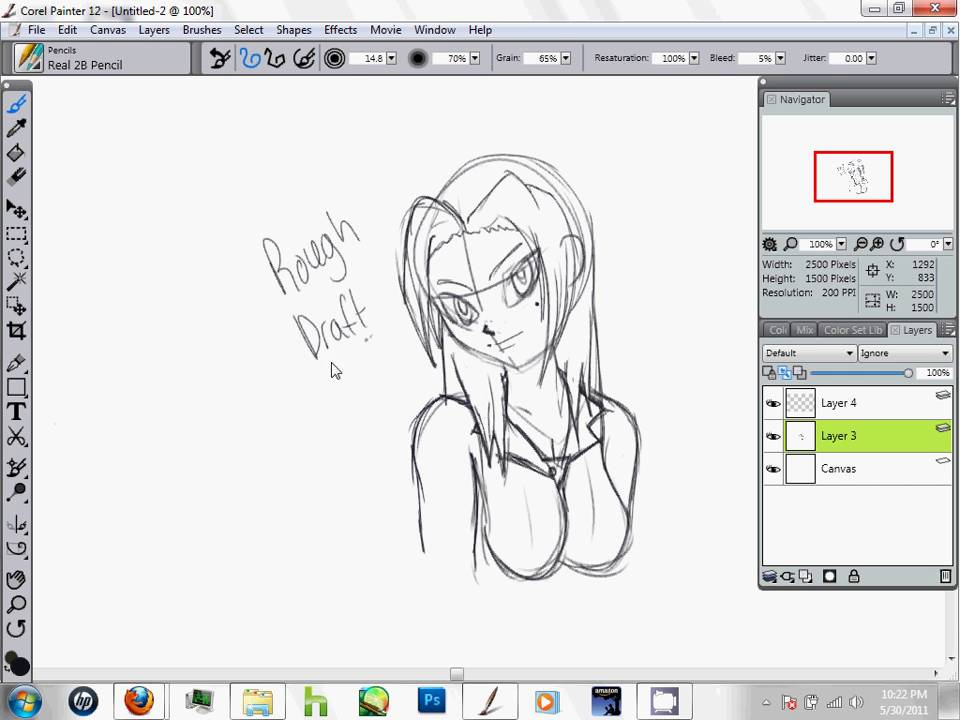
# - Underline the handwritten "Rough Draft" note and add several short pencil strokes in the empty area below it
pyautogui.moveTo(313, 371); pyautogui.dragTo(371, 338)
pyautogui.moveTo(285, 399); pyautogui.dragTo(289, 404)
pyautogui.moveTo(295, 393)
pyautogui.mouseDown()
pyautogui.moveTo(289, 418)
pyautogui.moveTo(306, 421)
pyautogui.moveTo(308, 408)
pyautogui.moveTo(296, 424)
pyautogui.mouseUp()
pyautogui.moveTo(326, 397)
pyautogui.mouseDown()
pyautogui.moveTo(325, 423)
pyautogui.moveTo(344, 418)
pyautogui.moveTo(333, 405)
pyautogui.mouseUp()
pyautogui.moveTo(337, 390); pyautogui.dragTo(348, 423)
pyautogui.moveTo(230, 445)
pyautogui.mouseDown()
pyautogui.moveTo(253, 519)
pyautogui.moveTo(258, 466)
pyautogui.mouseUp()
pyautogui.moveTo(214, 392); pyautogui.dragTo(230, 414)
# - Erase the handwritten "Rough Draft" note and the strokes beneath it from Layer 3 with the Eraser
pyautogui.press('n')
pyautogui.moveTo(257, 328)
pyautogui.mouseDown()
pyautogui.moveTo(233, 405)
pyautogui.moveTo(239, 380)
pyautogui.mouseUp()
pyautogui.moveTo(263, 268)
pyautogui.mouseDown()
pyautogui.moveTo(311, 268)
pyautogui.moveTo(320, 280)
pyautogui.moveTo(283, 394)
pyautogui.mouseUp()
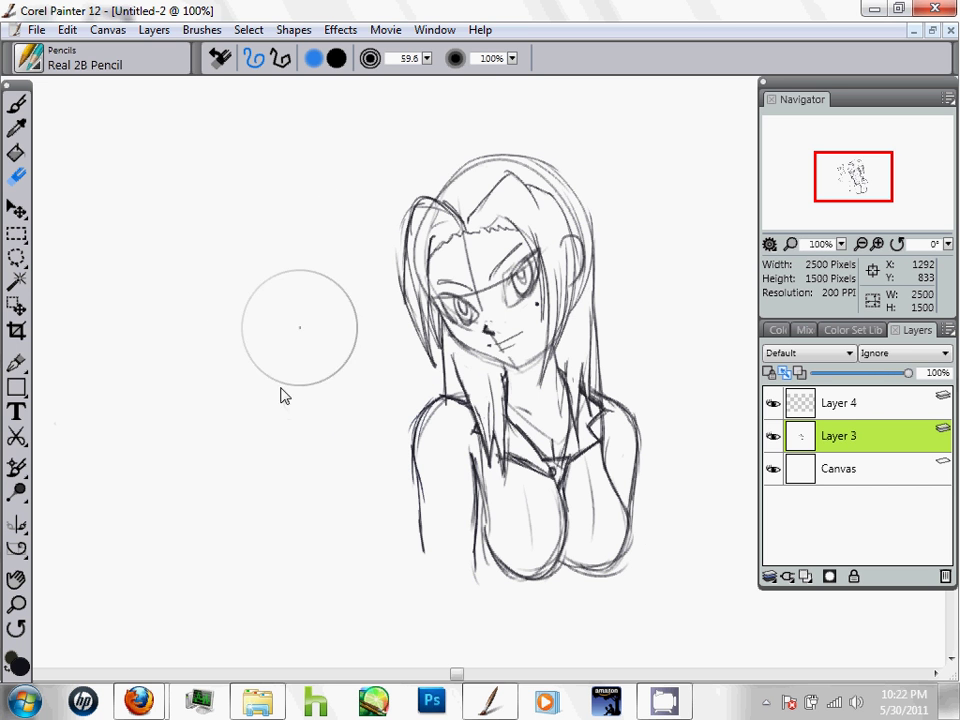
# - Save the drawing as Lean in Photoshop (.psd) format in the Pictures library and close the document
pyautogui.click(26, 30)
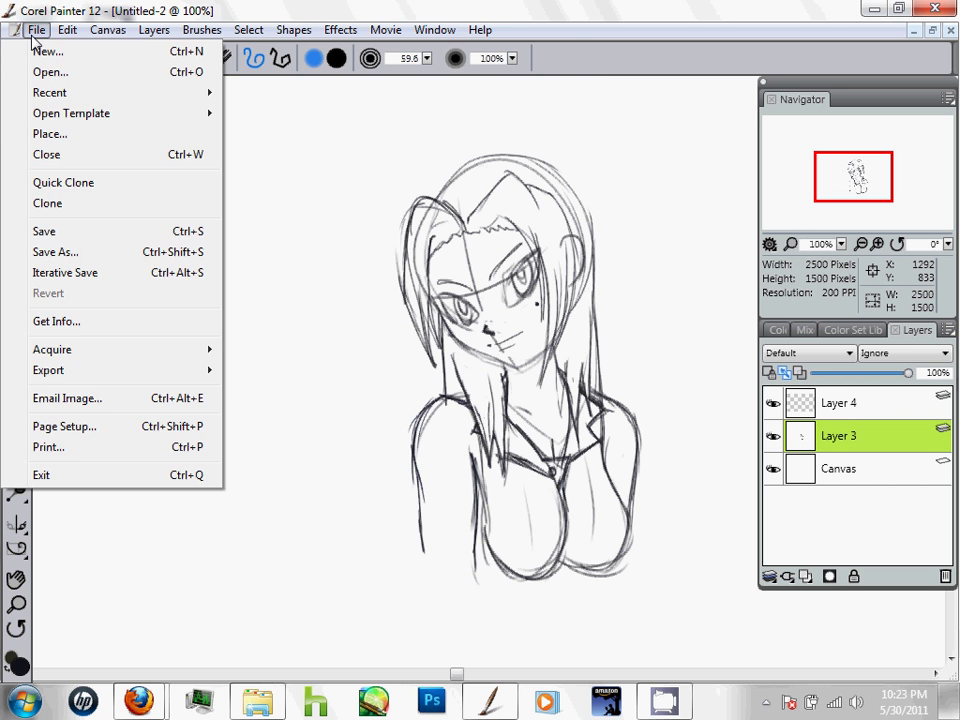
pyautogui.click(60, 255)
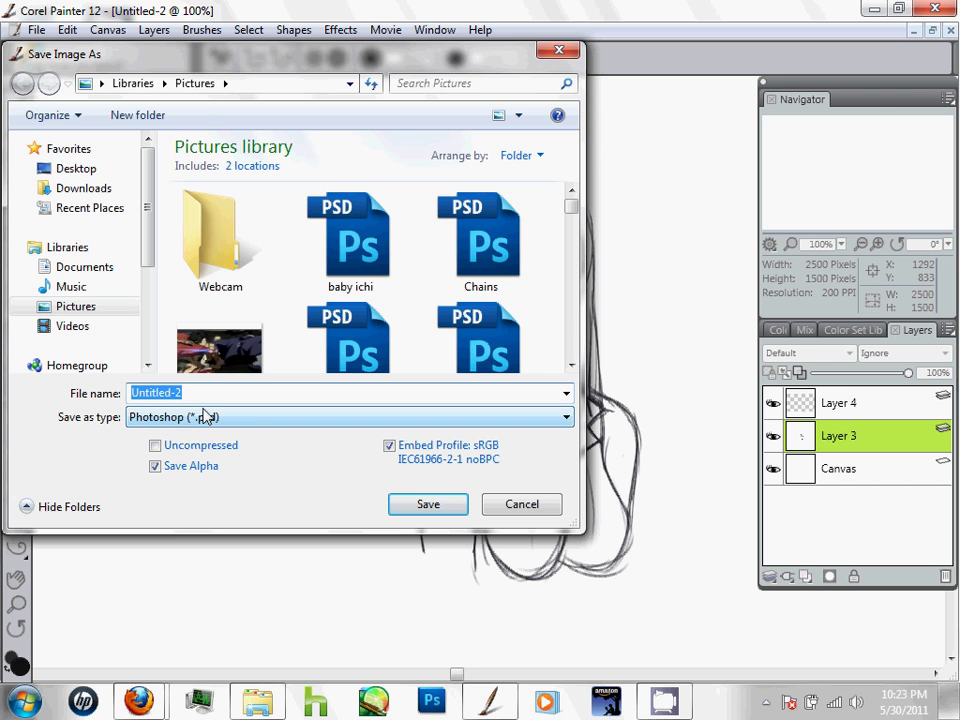
pyautogui.press('BackSpace')
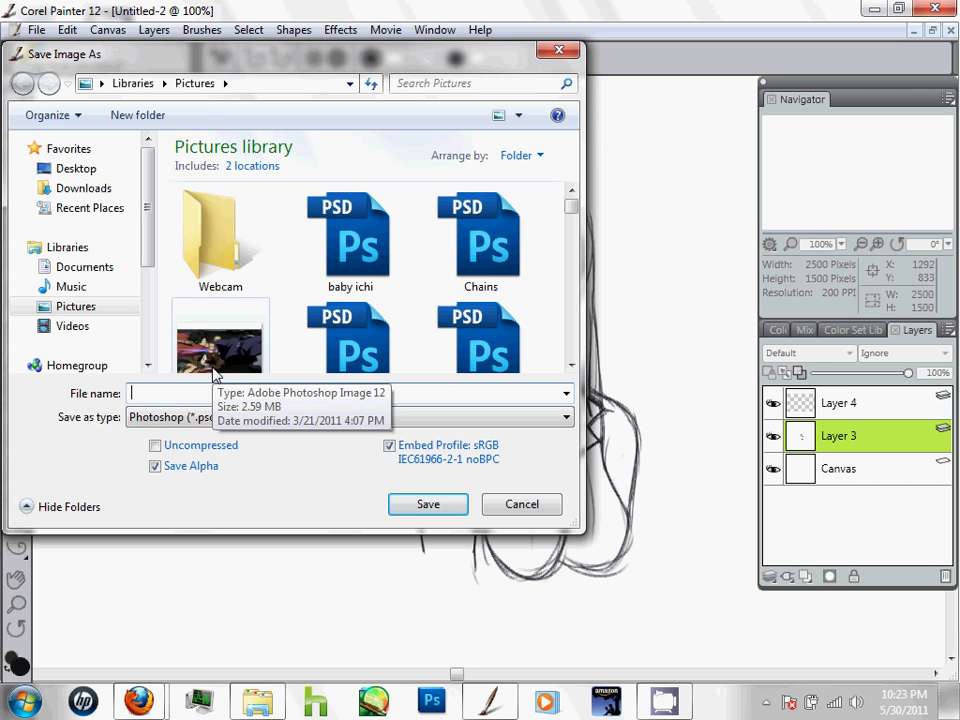
pyautogui.write('Lean')
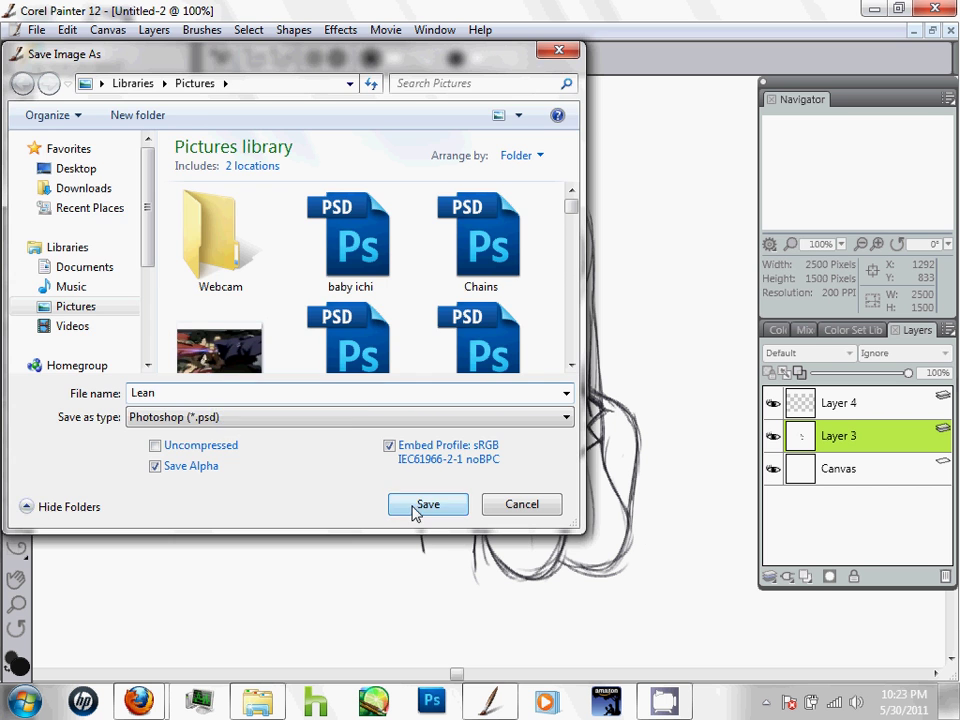
pyautogui.click(420, 506)
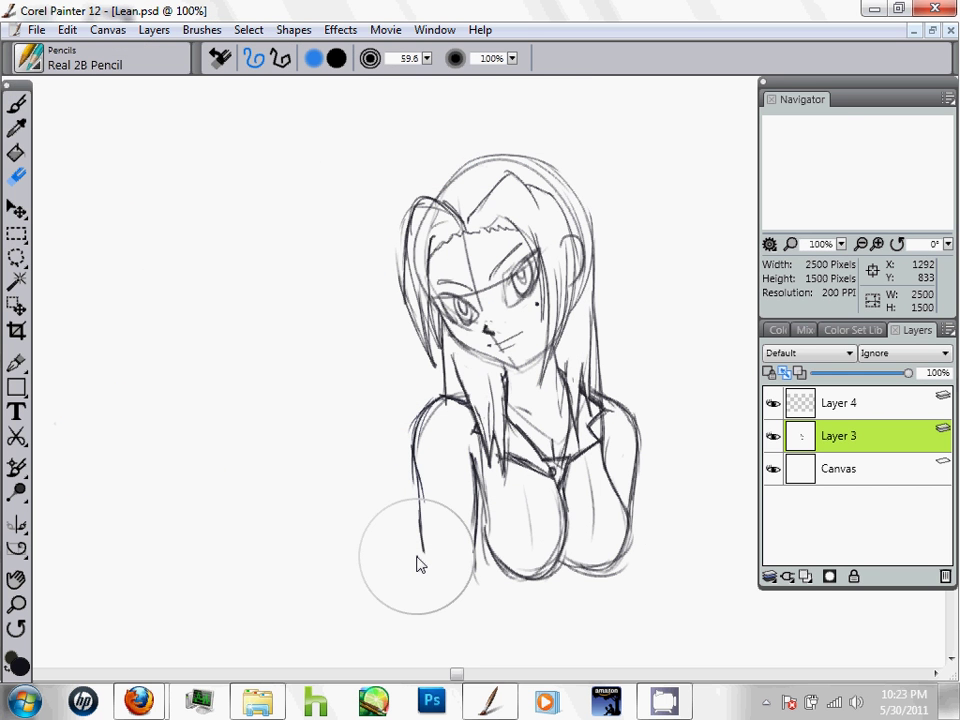
pyautogui.click(36, 29)
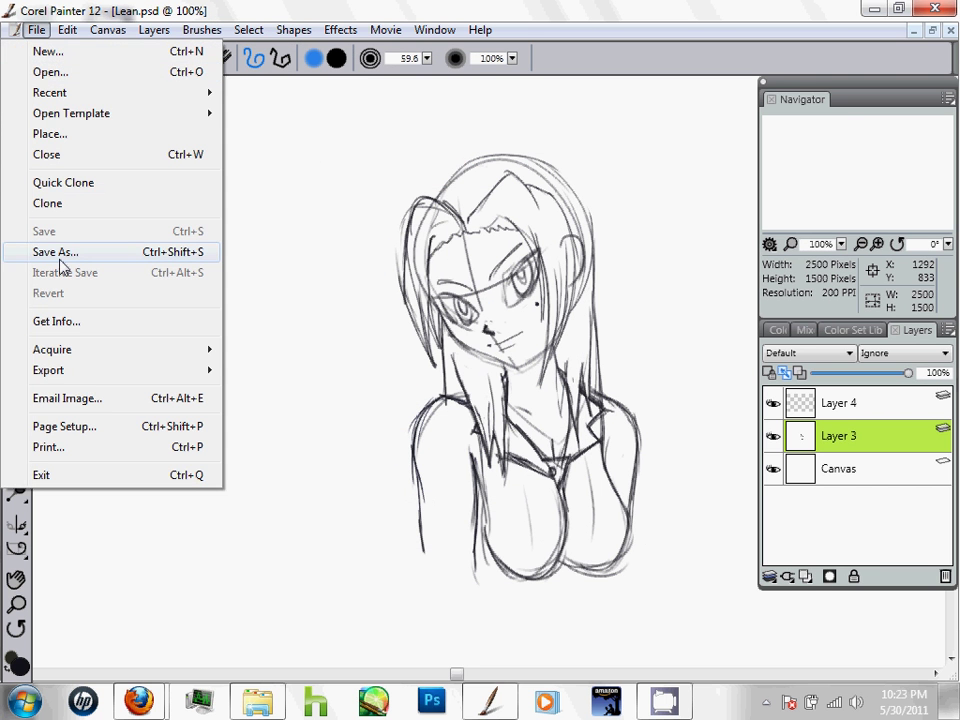
pyautogui.click(48, 155)
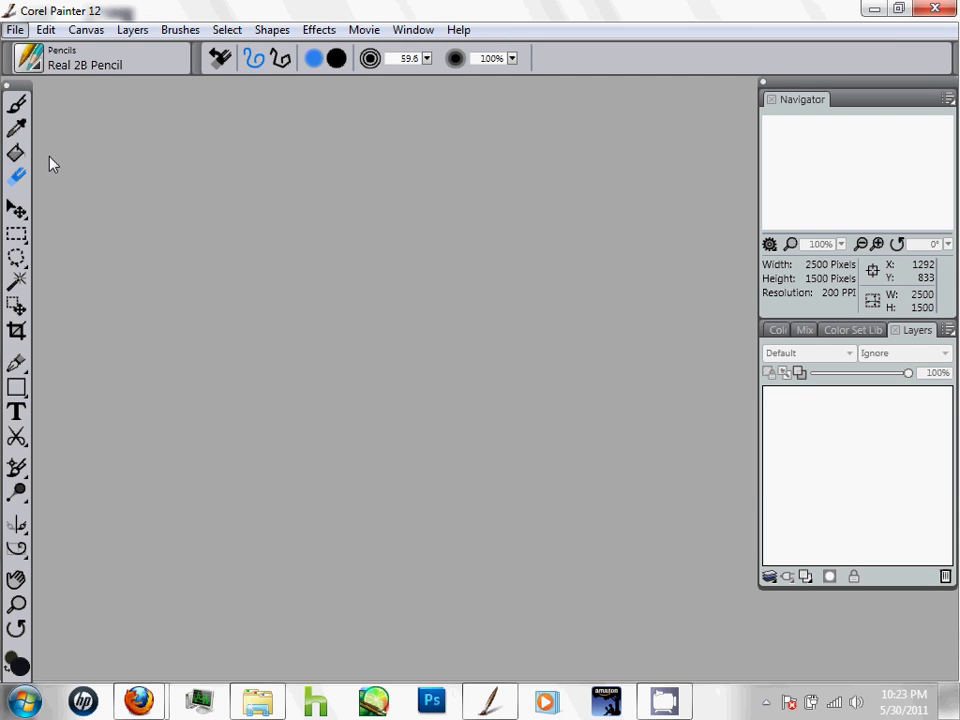